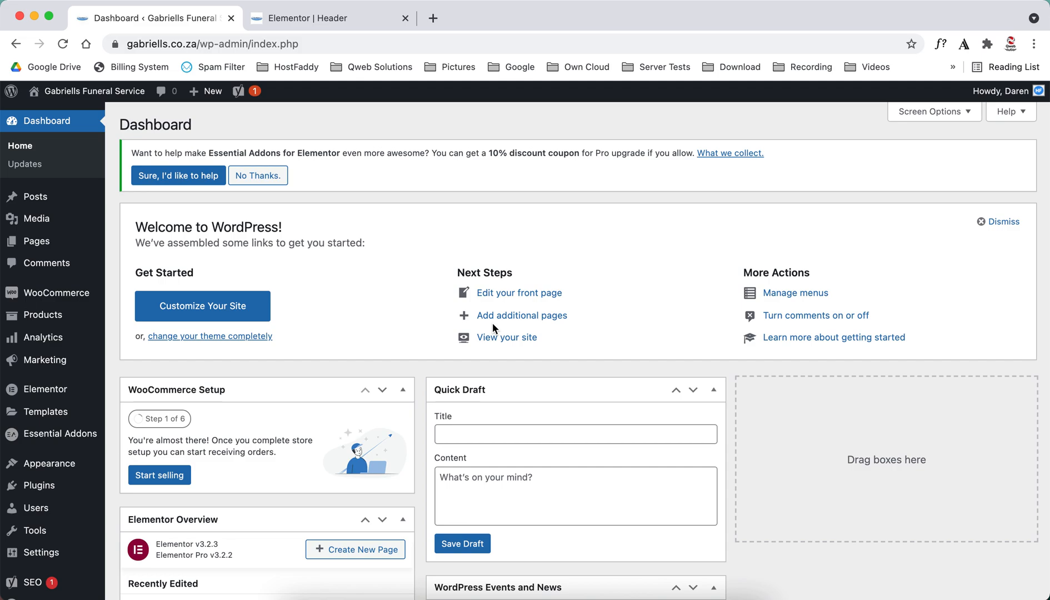
# Open the Theme Builder templates and switch to the Header template in the Elementor editor.
pyautogui.moveTo(66, 414)
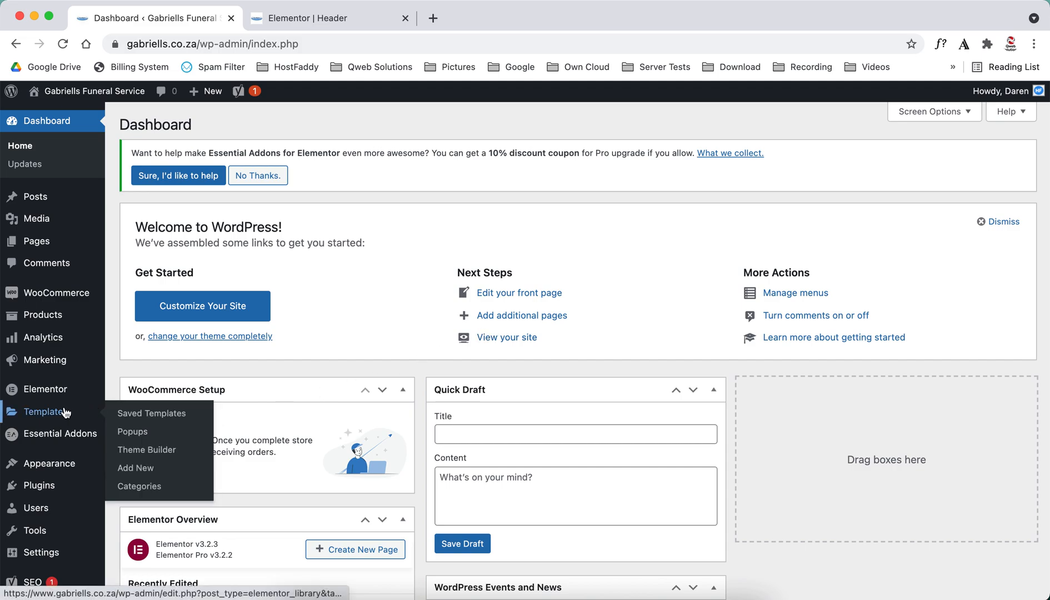
pyautogui.click(147, 450)
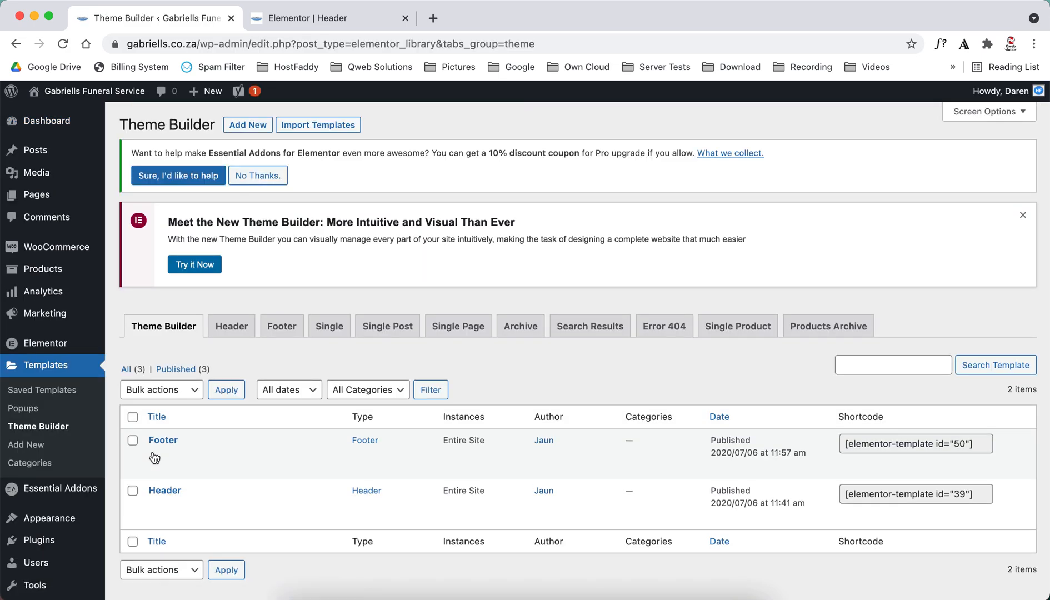
pyautogui.scroll(-3, 372, 338)
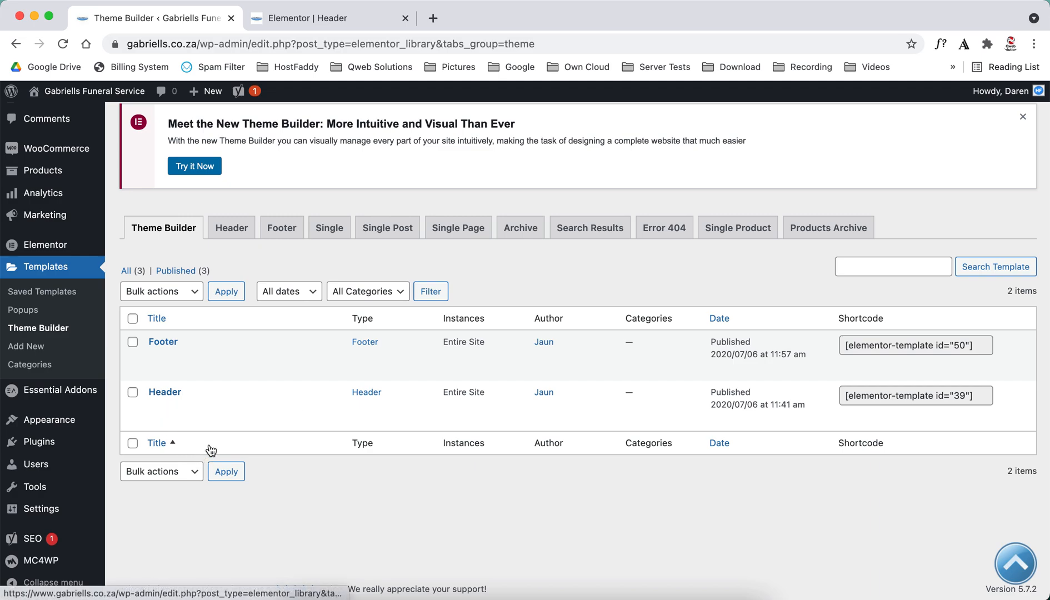
pyautogui.rightClick(243, 420)
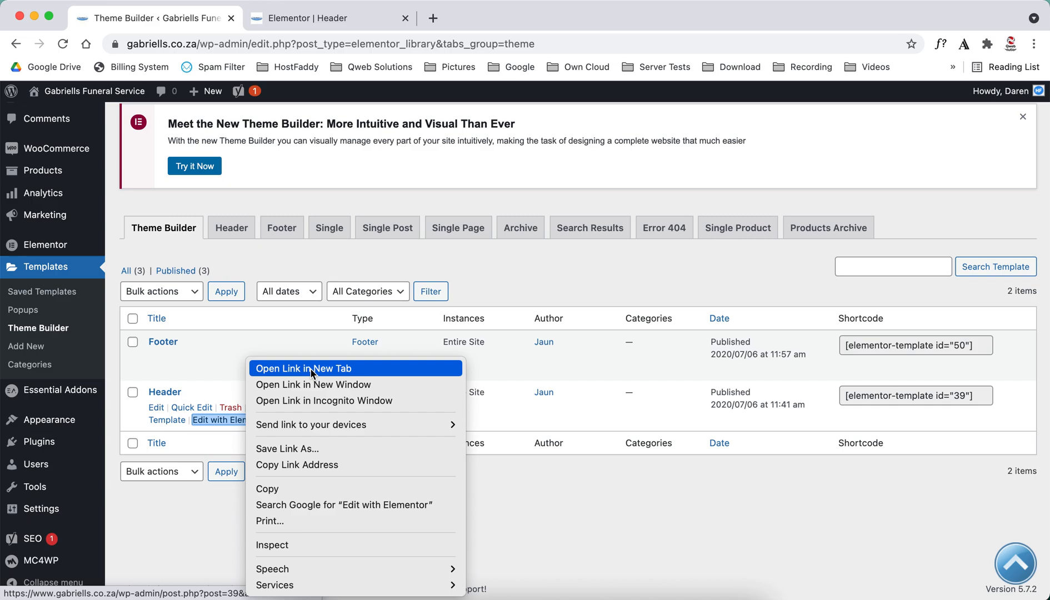
pyautogui.click(195, 532)
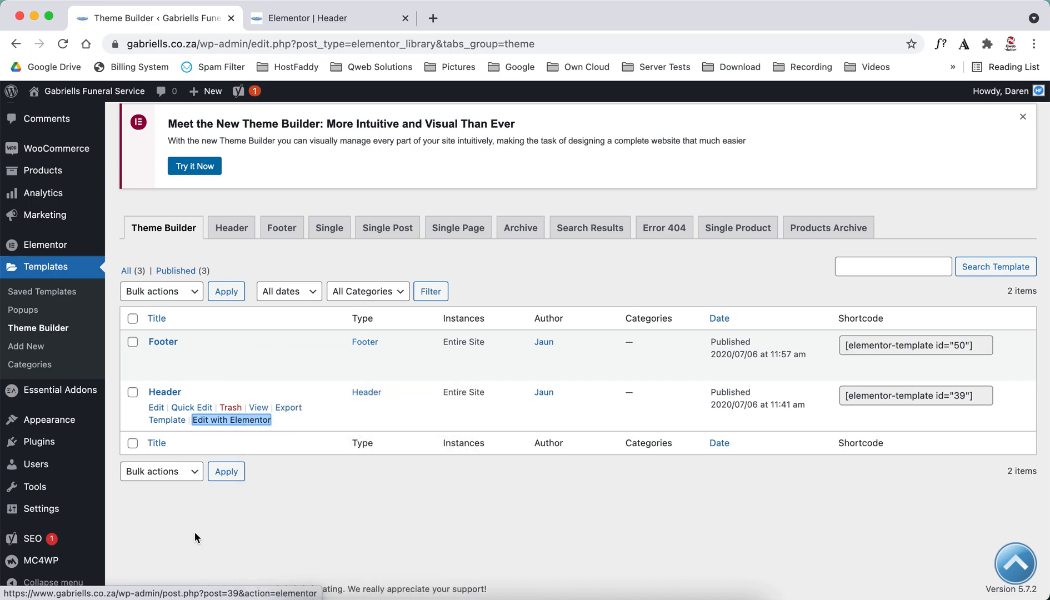
pyautogui.click(335, 20)
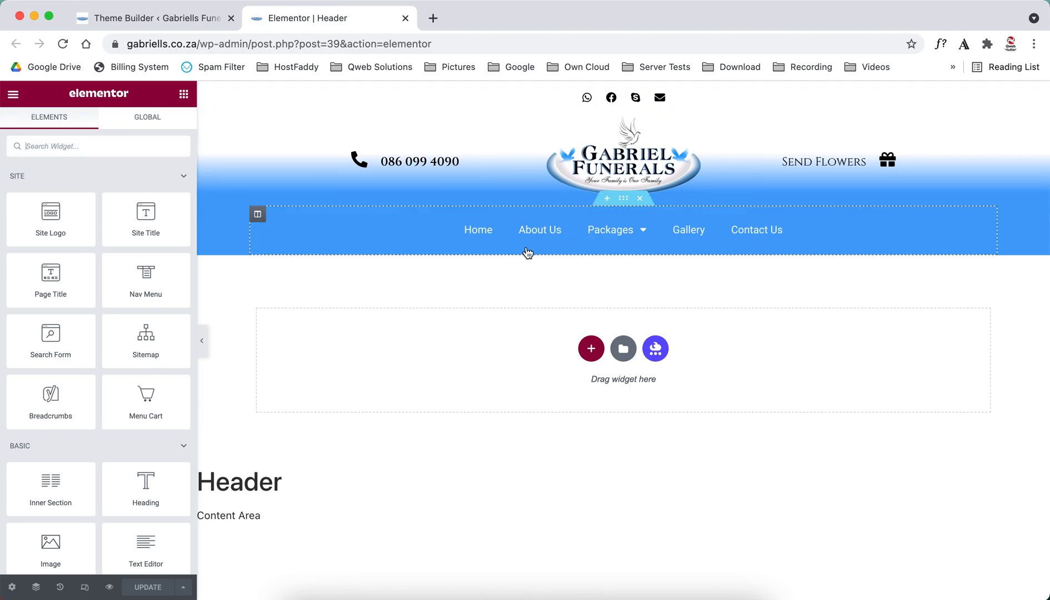
# Examine the header's layout and the settings of its top section, logo image, menu section and nav menu.
pyautogui.scroll(-4, 490, 391)
pyautogui.scroll(4, 490, 391)
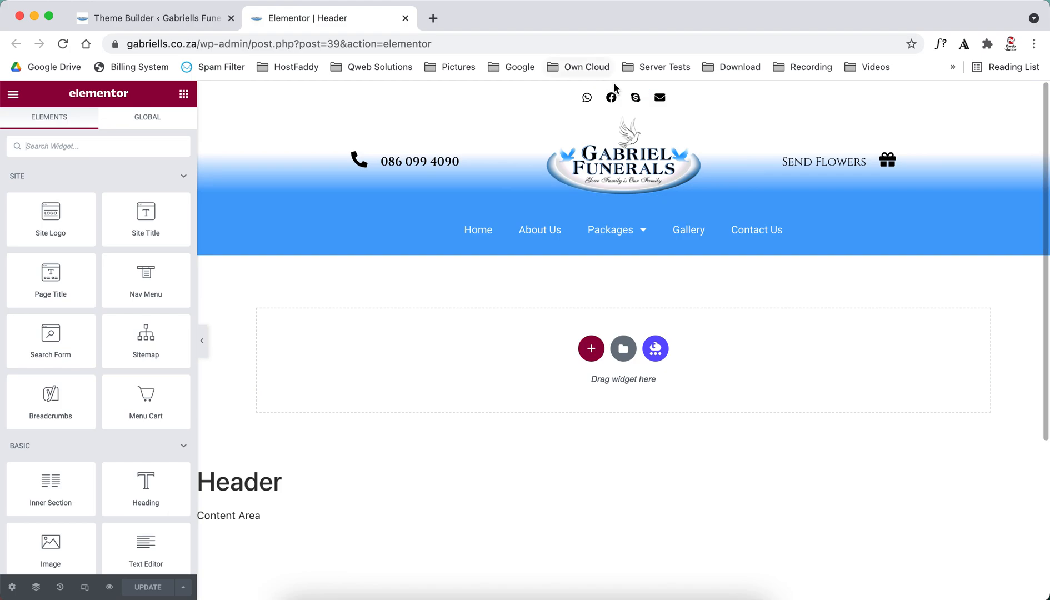
pyautogui.scroll(-4, 574, 359)
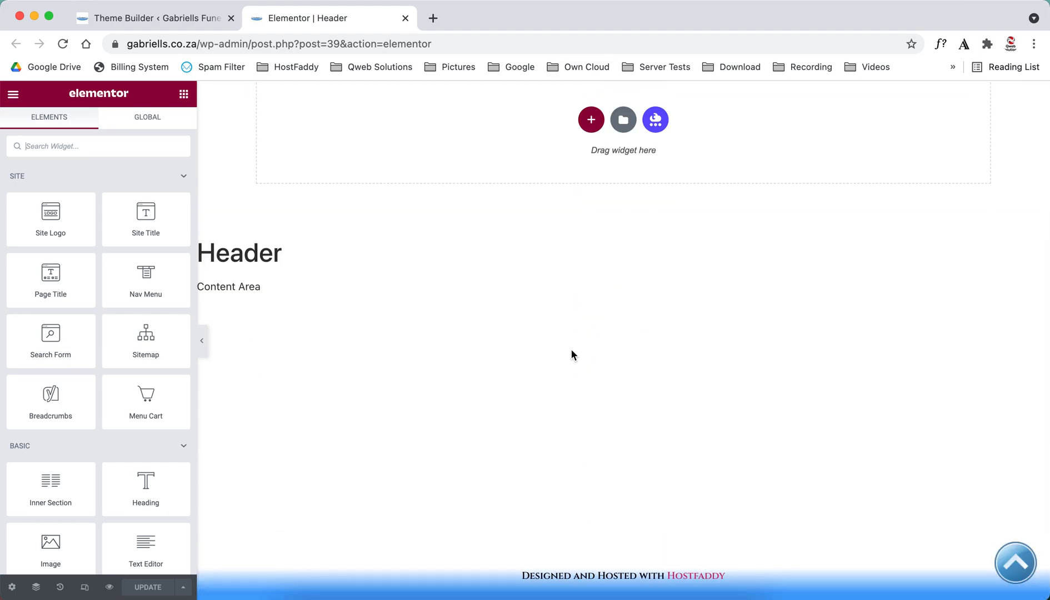
pyautogui.scroll(4, 572, 344)
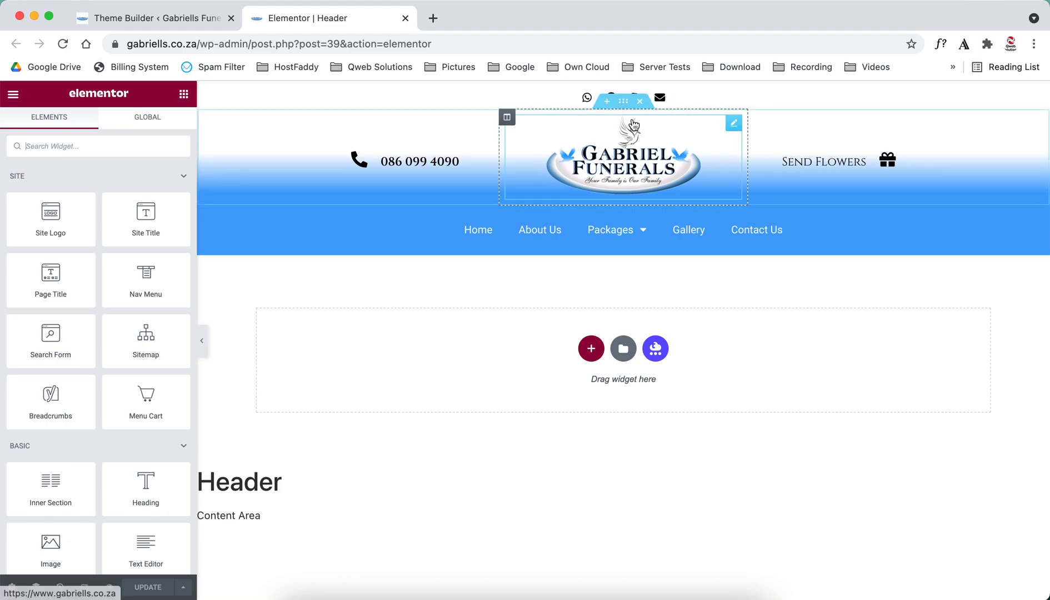
pyautogui.click(624, 91)
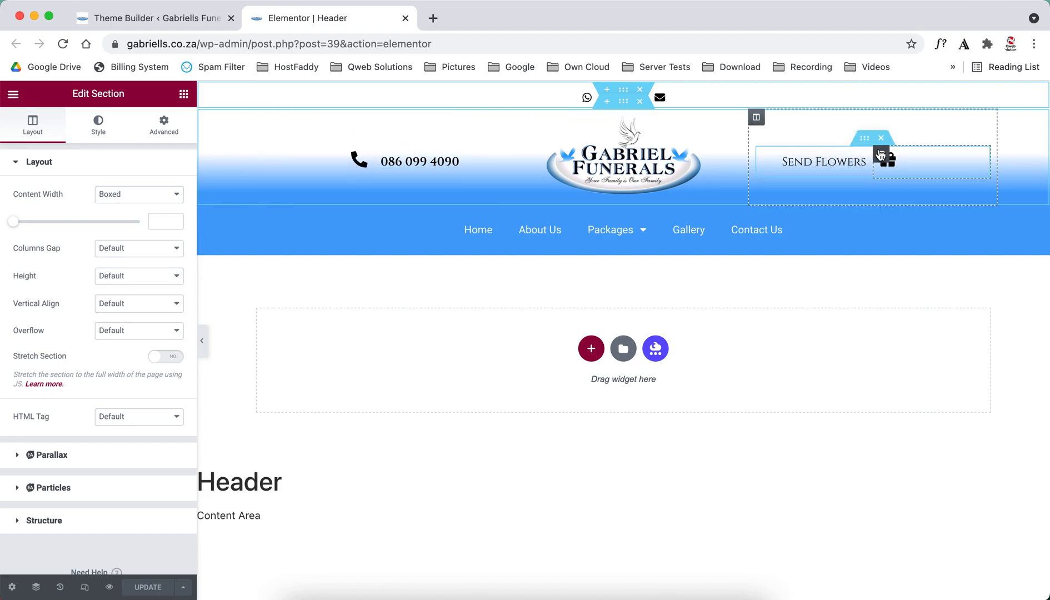
pyautogui.click(628, 170)
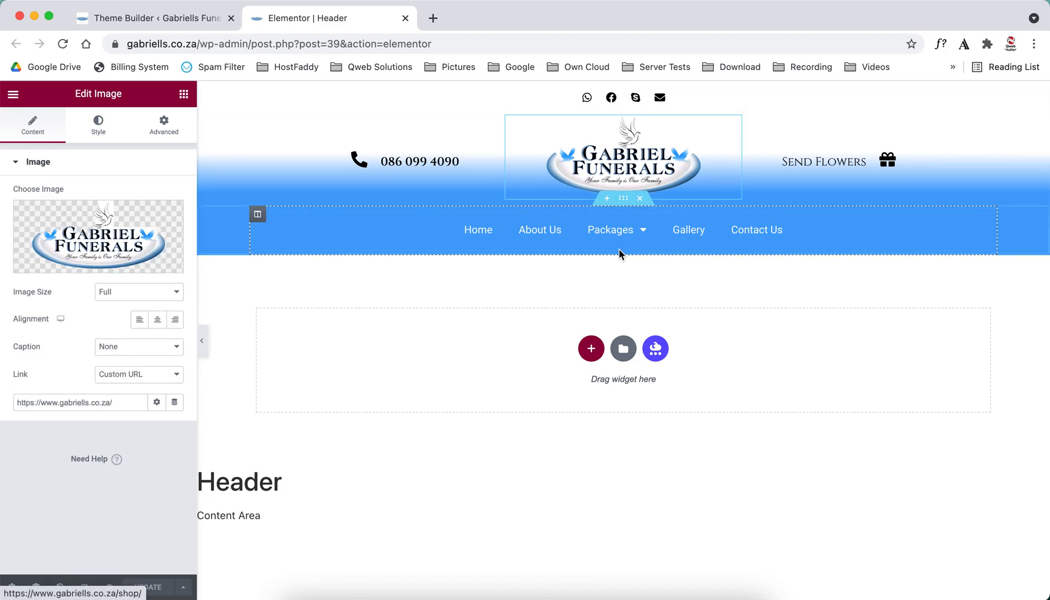
pyautogui.click(625, 199)
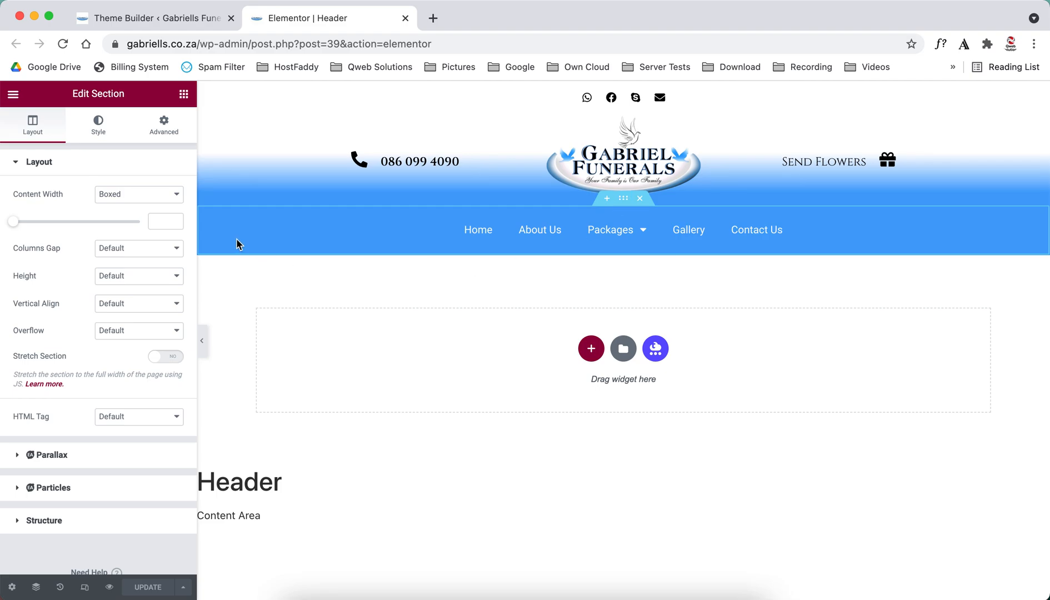
pyautogui.click(438, 234)
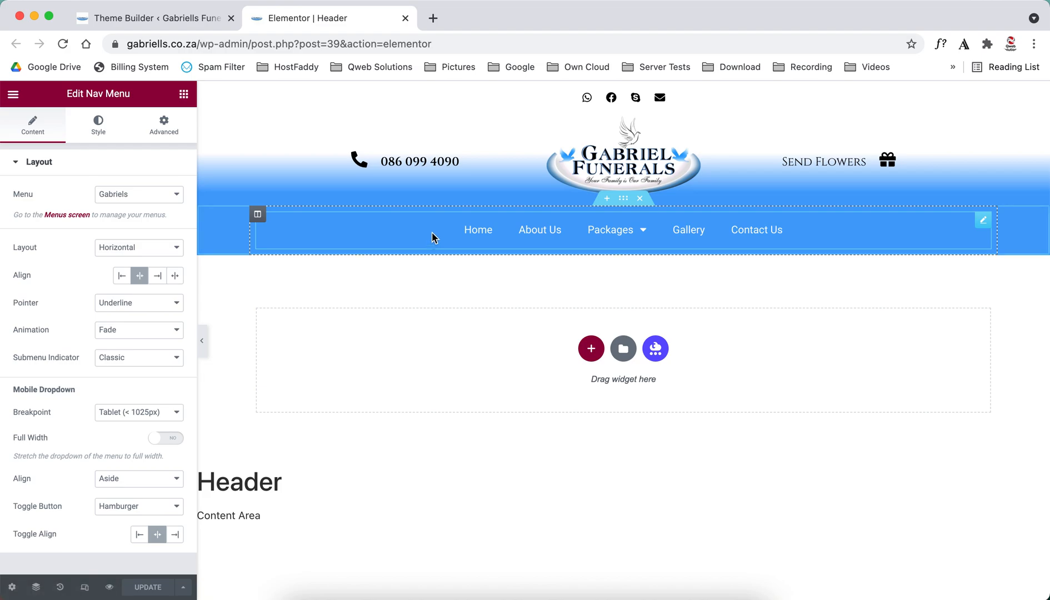
# Add a WordPress item linked to # to the header's social icons, and remove it again.
pyautogui.rightClick(562, 97)
pyautogui.click(580, 107)
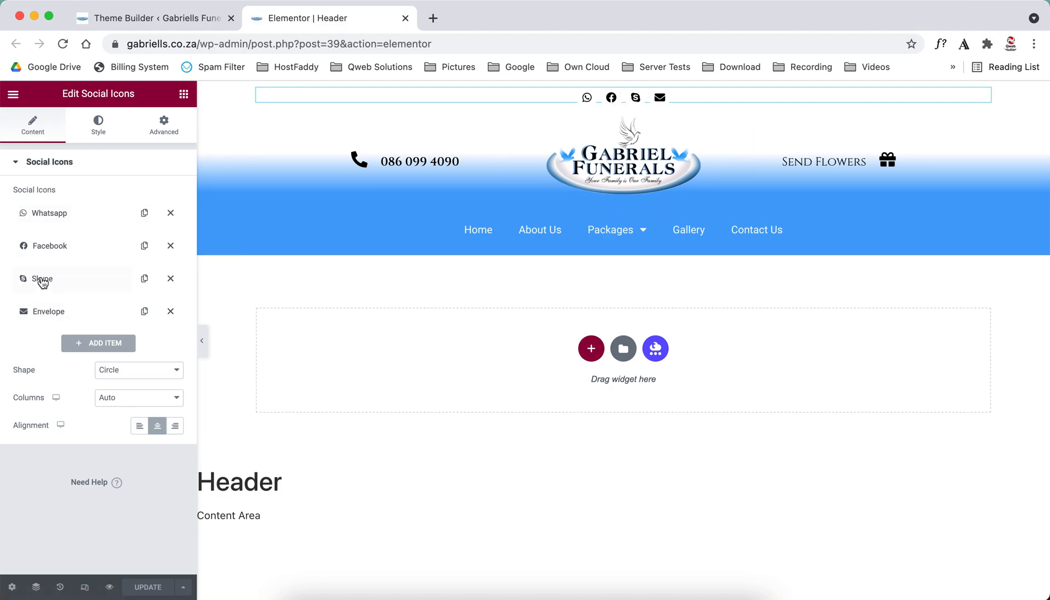
pyautogui.click(117, 344)
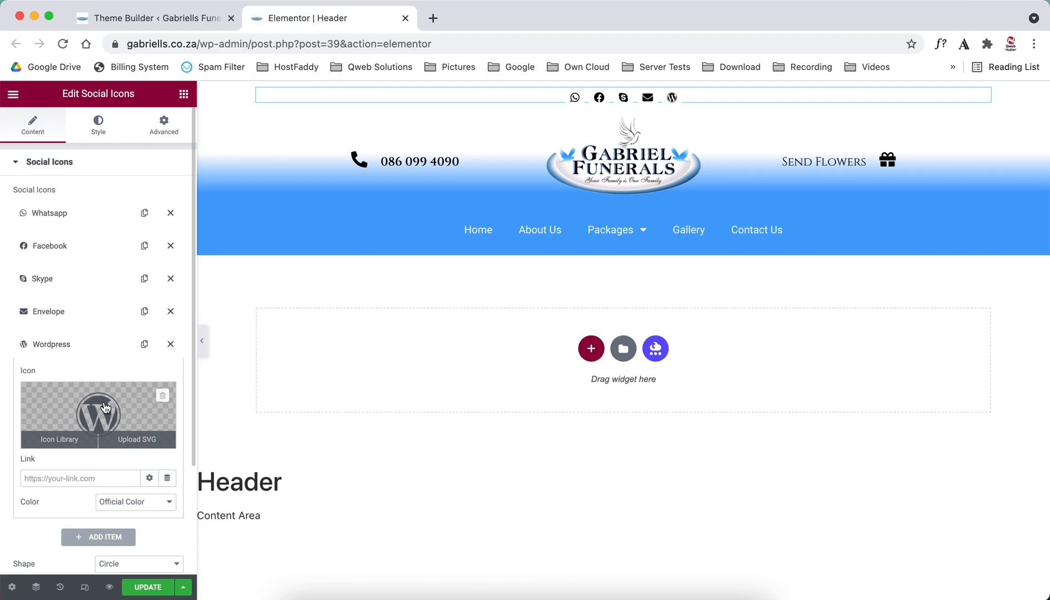
pyautogui.scroll(-3, 105, 408)
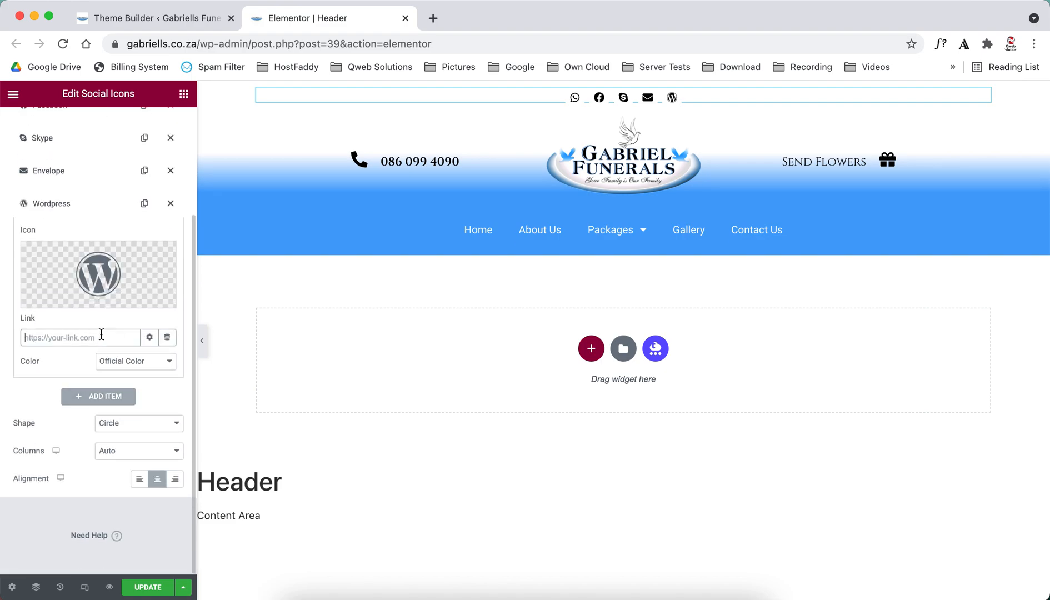
pyautogui.write('#')
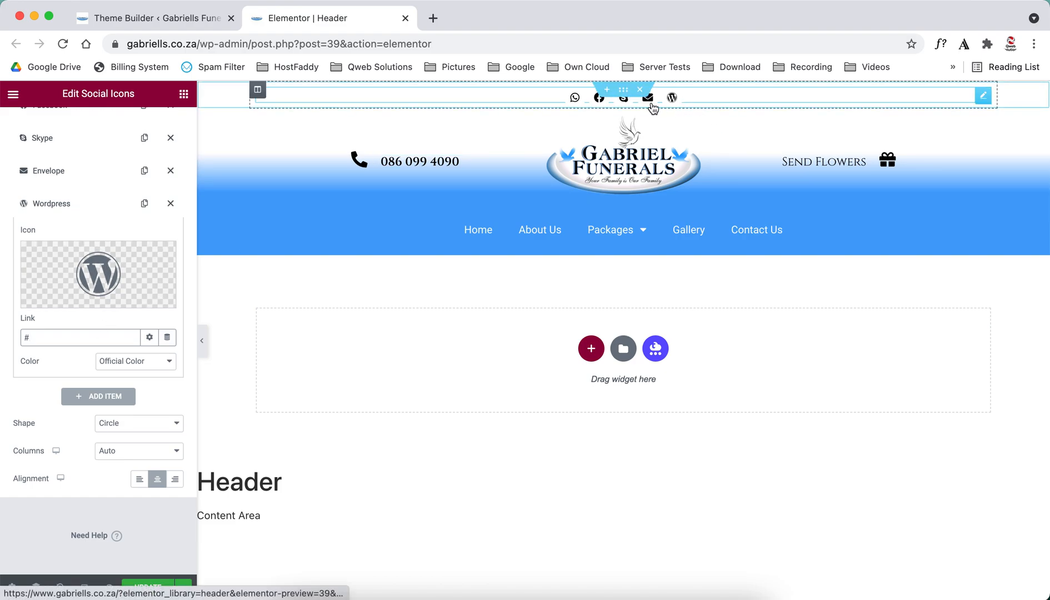
pyautogui.click(174, 204)
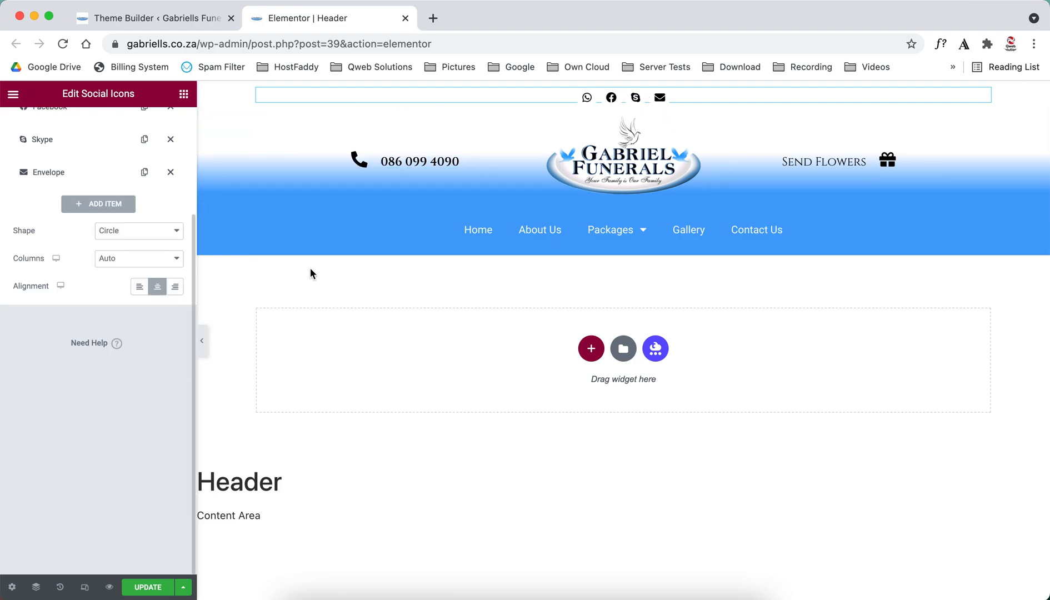
# Open the header's phone number heading for editing and widen the editing panel so its whole title code fits.
pyautogui.click(444, 168)
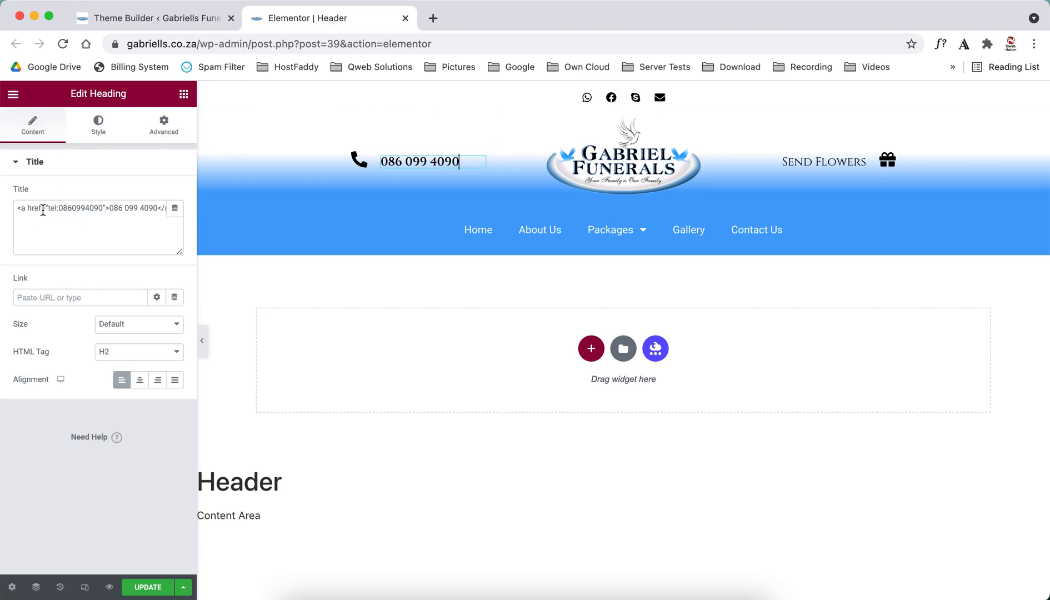
pyautogui.moveTo(198, 251); pyautogui.dragTo(239, 250)
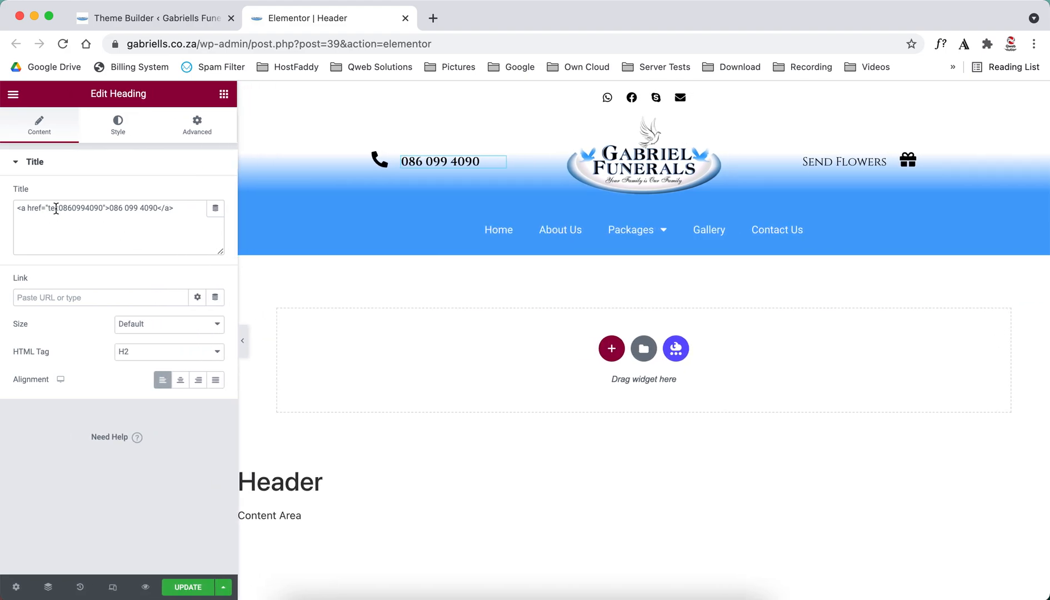
pyautogui.moveTo(156, 207)
pyautogui.mouseDown()
pyautogui.moveTo(69, 208)
pyautogui.moveTo(148, 207)
pyautogui.mouseUp()
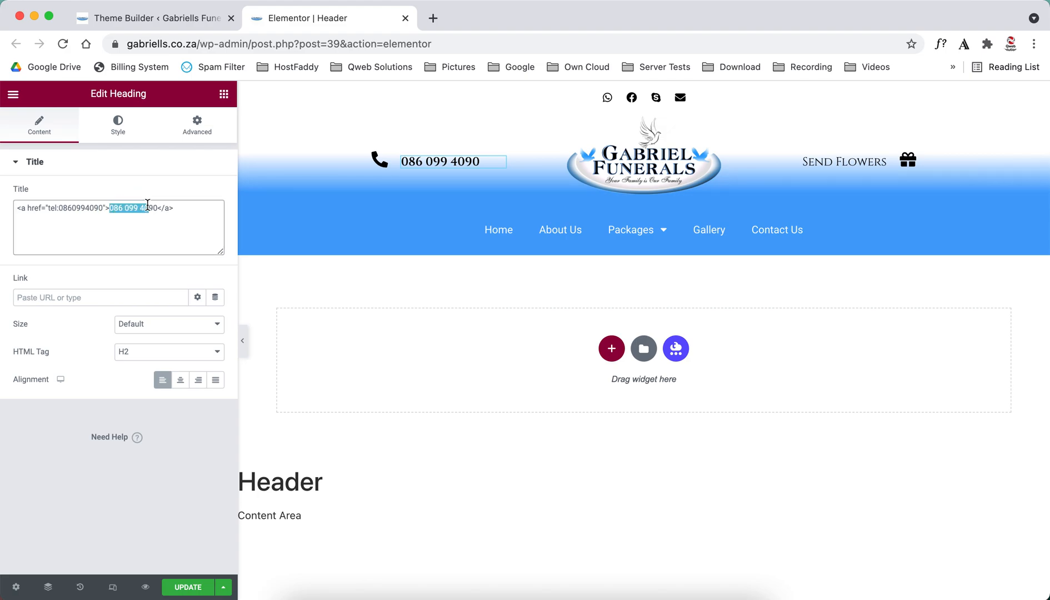
# Try changing the last digit of the phone heading's displayed number to 1, and restore the original digit.
pyautogui.click(158, 210)
pyautogui.press('BackSpace')
pyautogui.write('1')
pyautogui.moveTo(63, 207); pyautogui.dragTo(97, 208)
pyautogui.click(99, 209)
pyautogui.moveTo(102, 207); pyautogui.dragTo(60, 207)
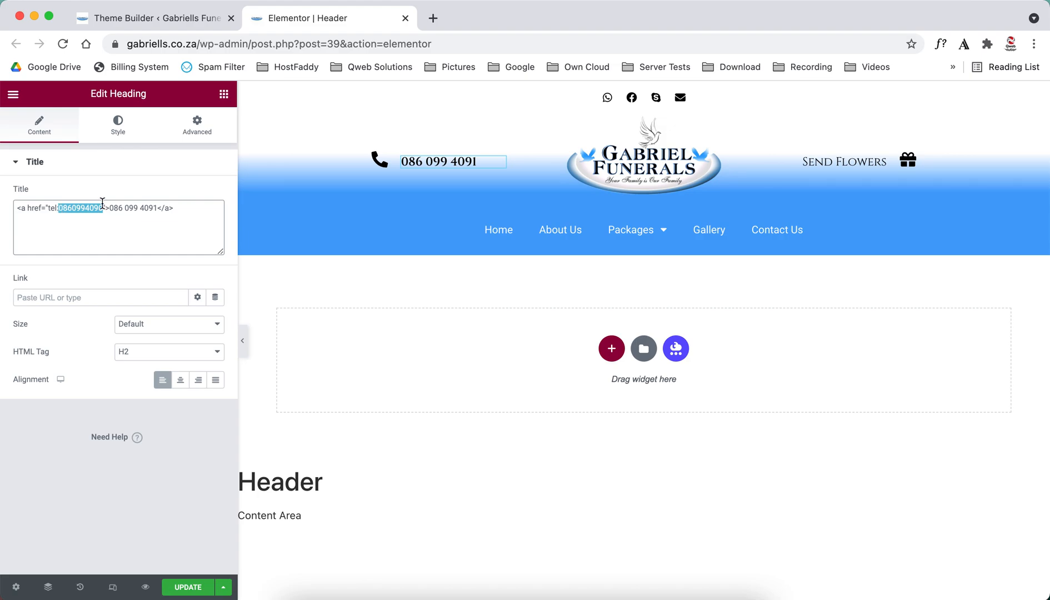
pyautogui.click(157, 207)
pyautogui.moveTo(111, 209); pyautogui.dragTo(159, 204)
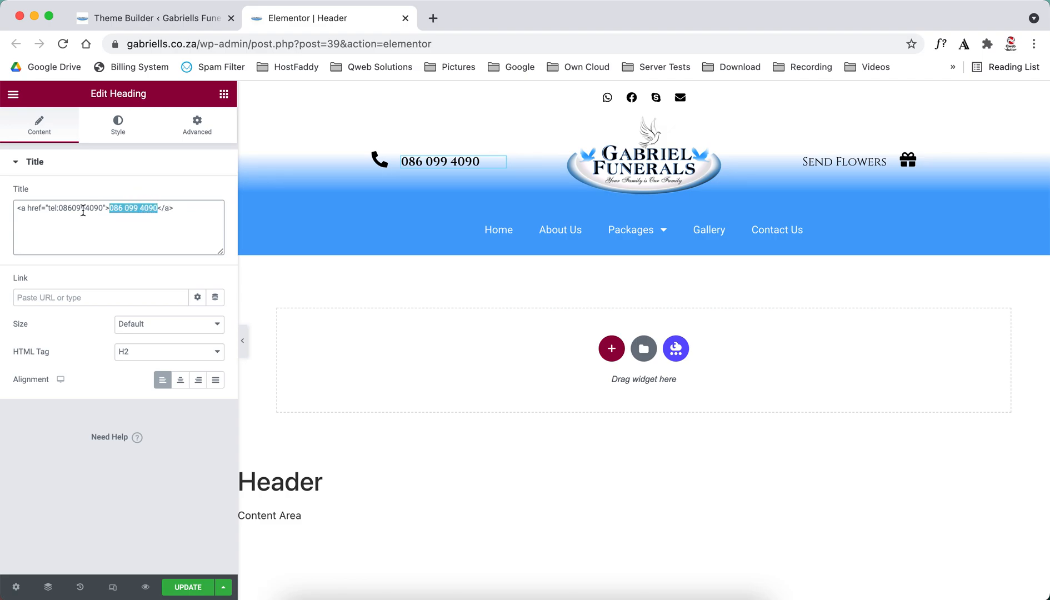
pyautogui.click(63, 210)
# Examine the text colour setting of the phone number heading and close its colour picker.
pyautogui.click(119, 127)
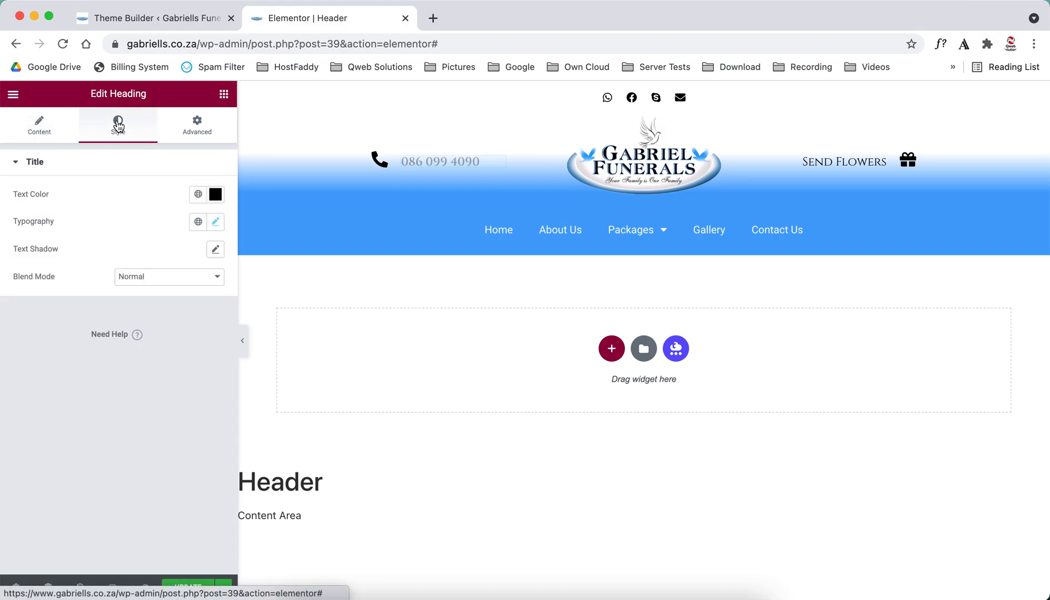
pyautogui.click(216, 195)
pyautogui.moveTo(75, 254); pyautogui.dragTo(16, 395)
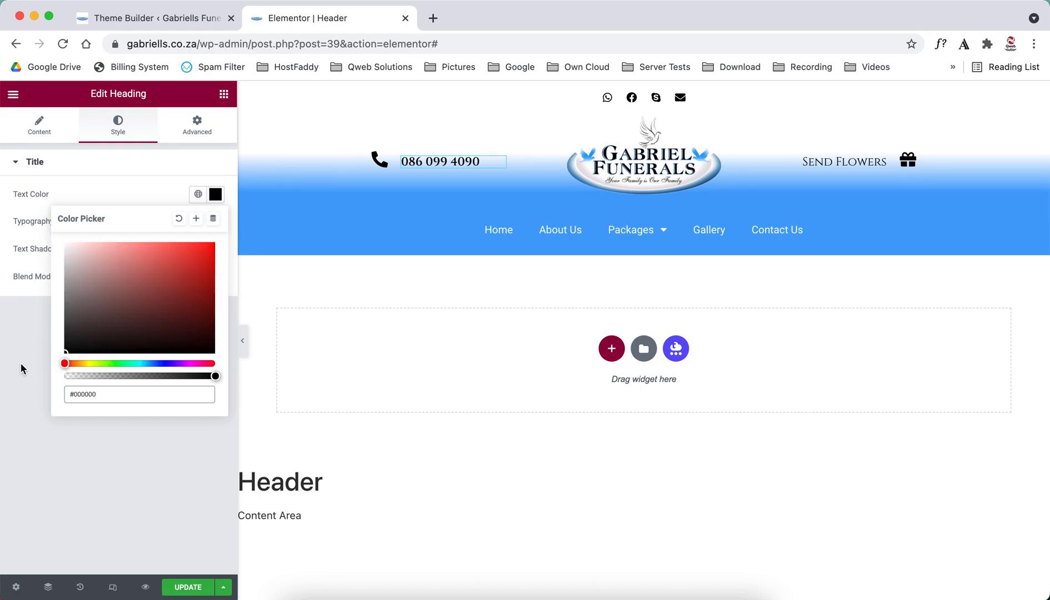
pyautogui.click(20, 369)
# Search the icon library for "phone" and "mobil" alternatives to the header's phone icon, and close it without inserting one.
pyautogui.click(379, 160)
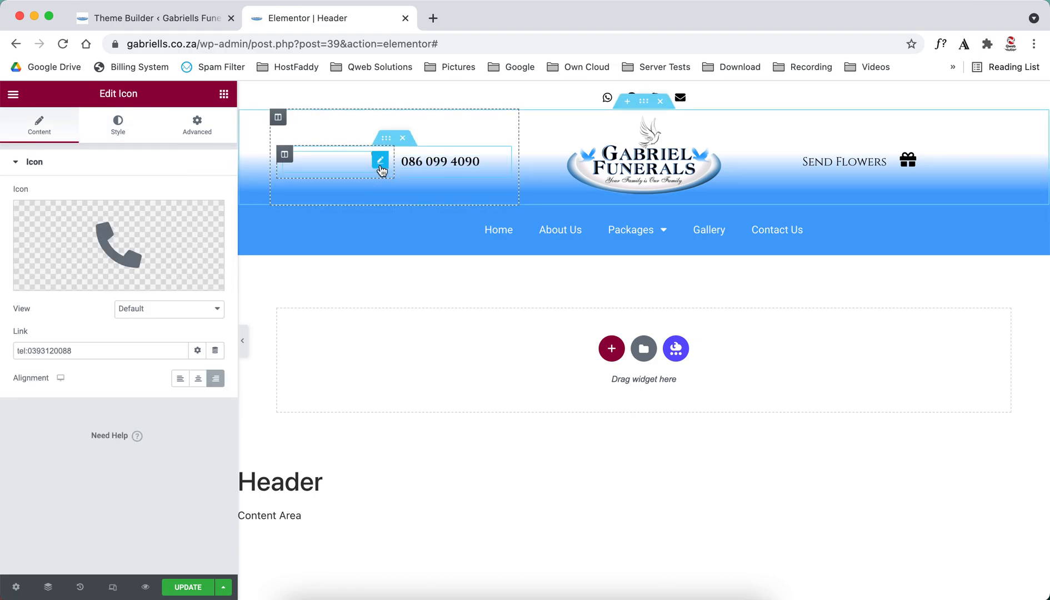
pyautogui.click(140, 237)
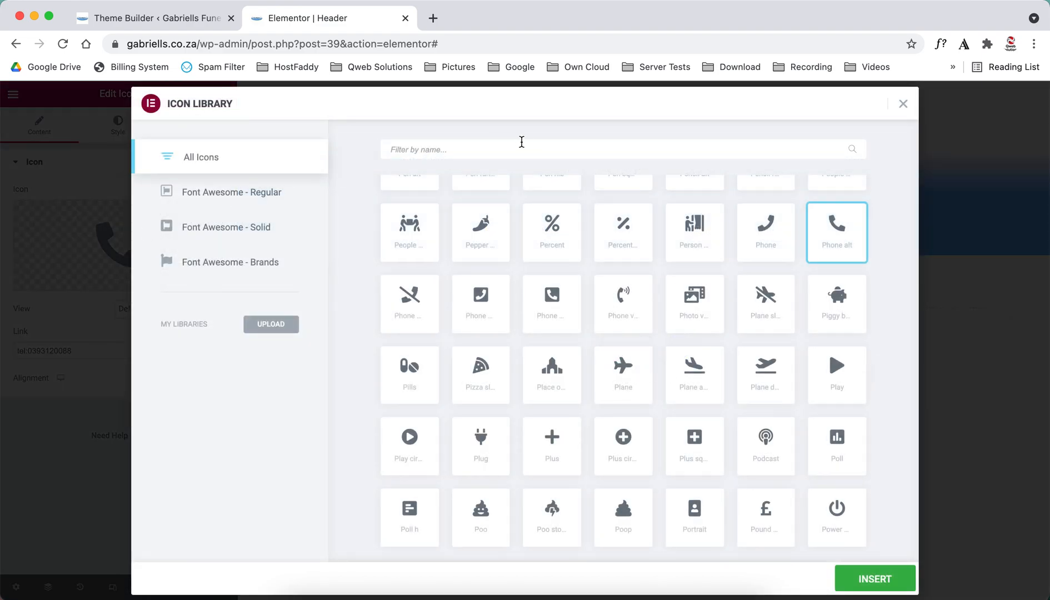
pyautogui.write('phone')
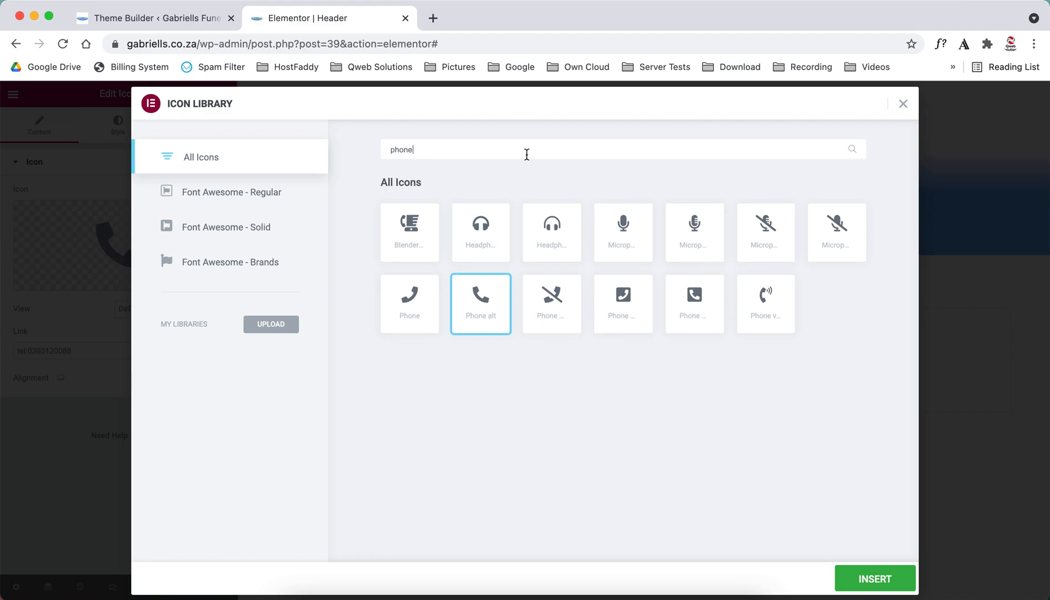
pyautogui.press('BackSpace')
pyautogui.press('BackSpace')
pyautogui.press('BackSpace')
pyautogui.press('BackSpace')
pyautogui.write('mobil')
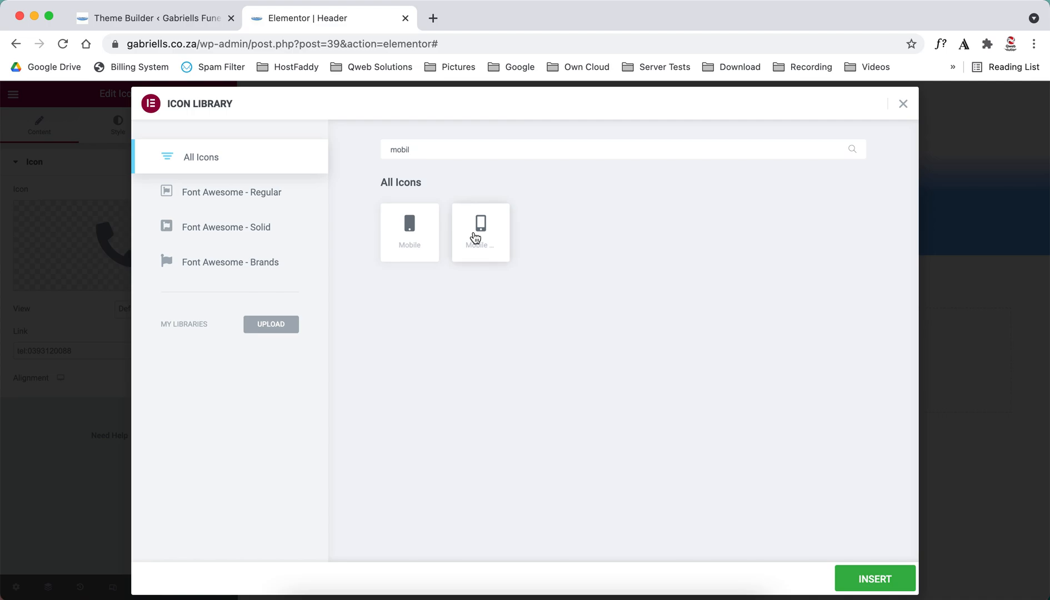
pyautogui.click(903, 104)
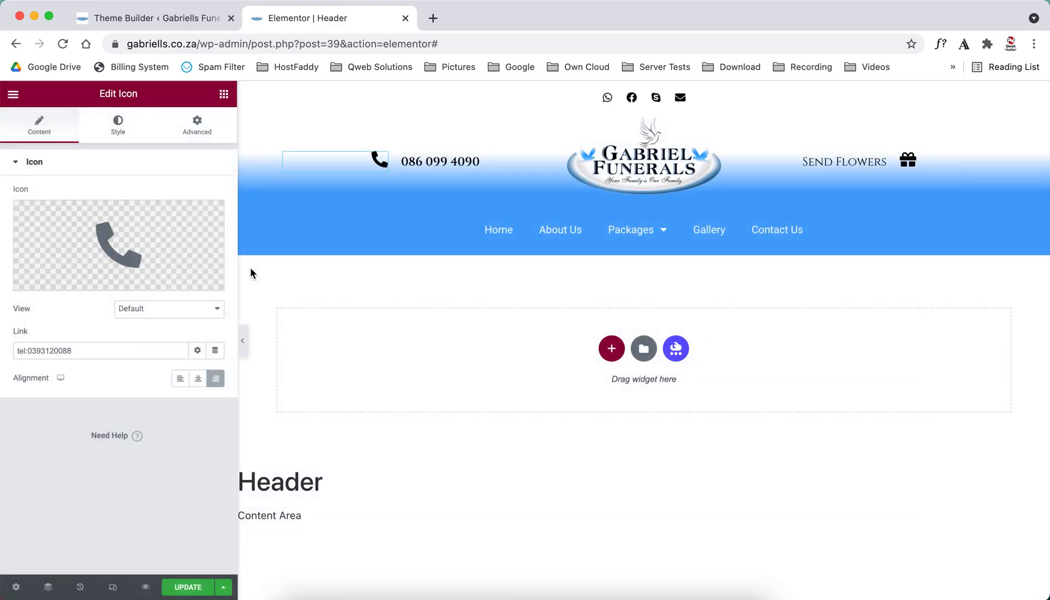
# Open the header's "Send Flowers" text for editing and place the cursor in its content.
pyautogui.click(828, 162)
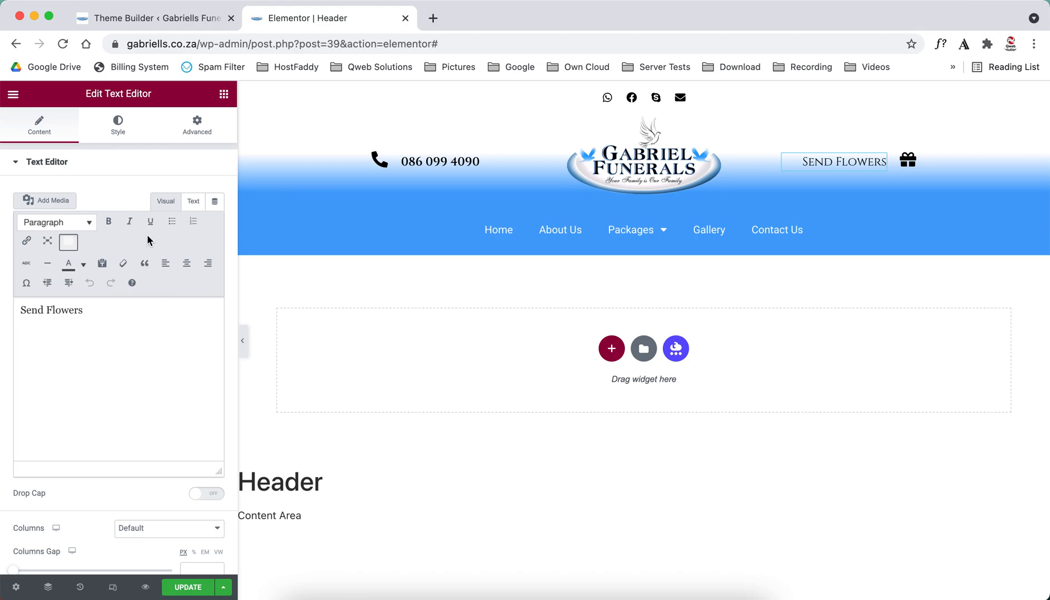
pyautogui.click(96, 314)
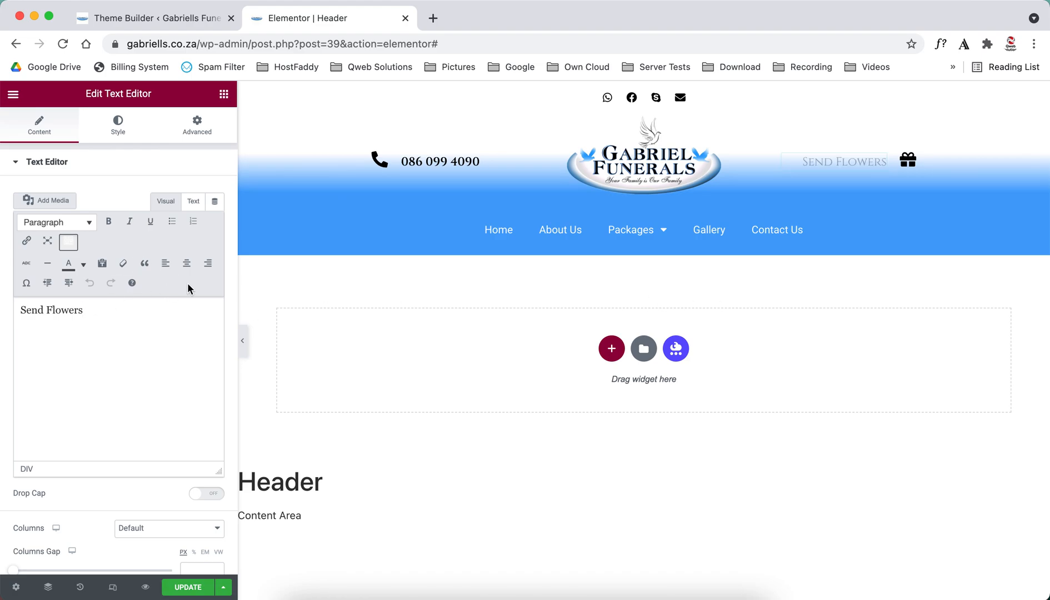
# Search the icon library for "flower", "rose" and "leaf" alternatives to the header's gift icon, and close it without inserting one.
pyautogui.click(917, 163)
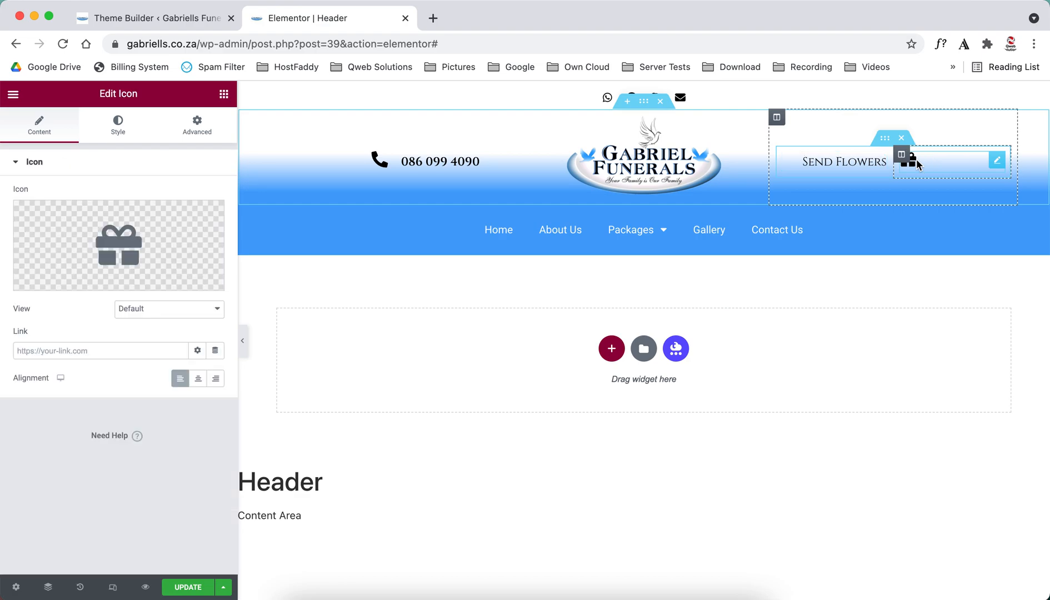
pyautogui.moveTo(134, 250)
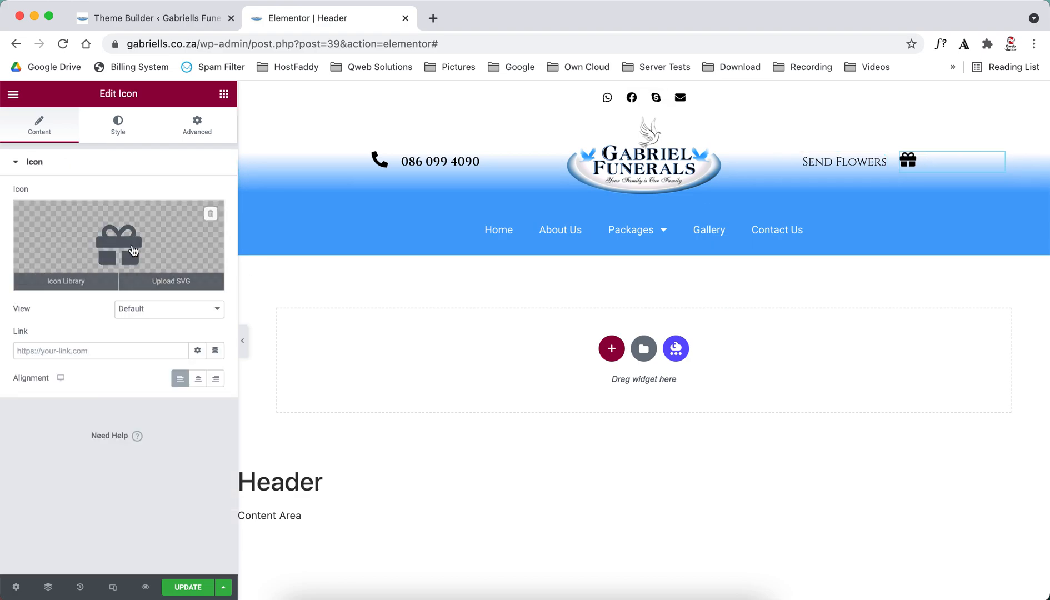
pyautogui.click(134, 250)
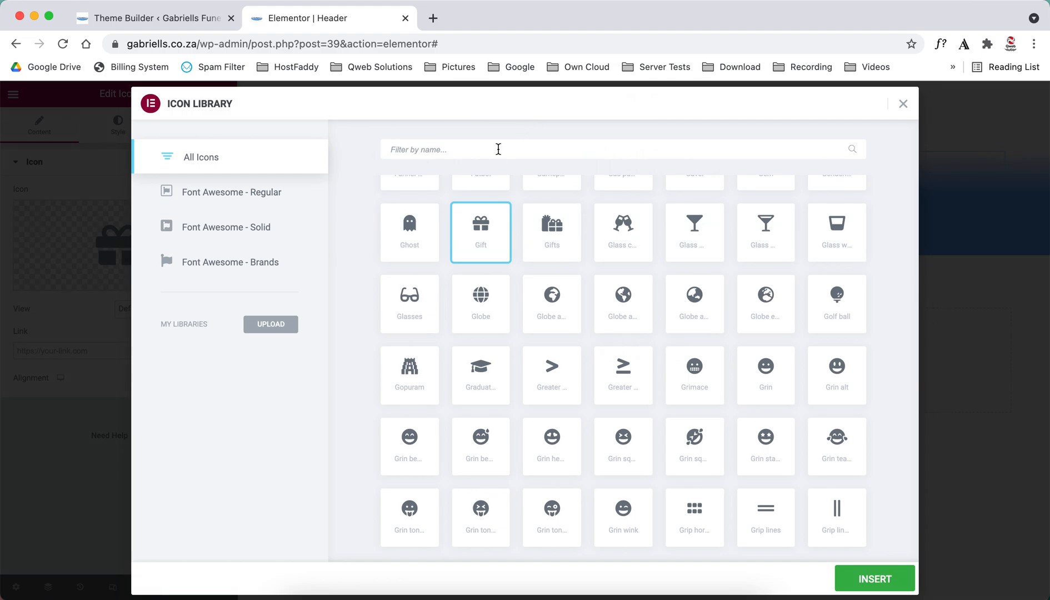
pyautogui.click(498, 149)
pyautogui.write('flower')
pyautogui.press('BackSpace')
pyautogui.press('BackSpace')
pyautogui.press('BackSpace')
pyautogui.press('BackSpace')
pyautogui.press('BackSpace')
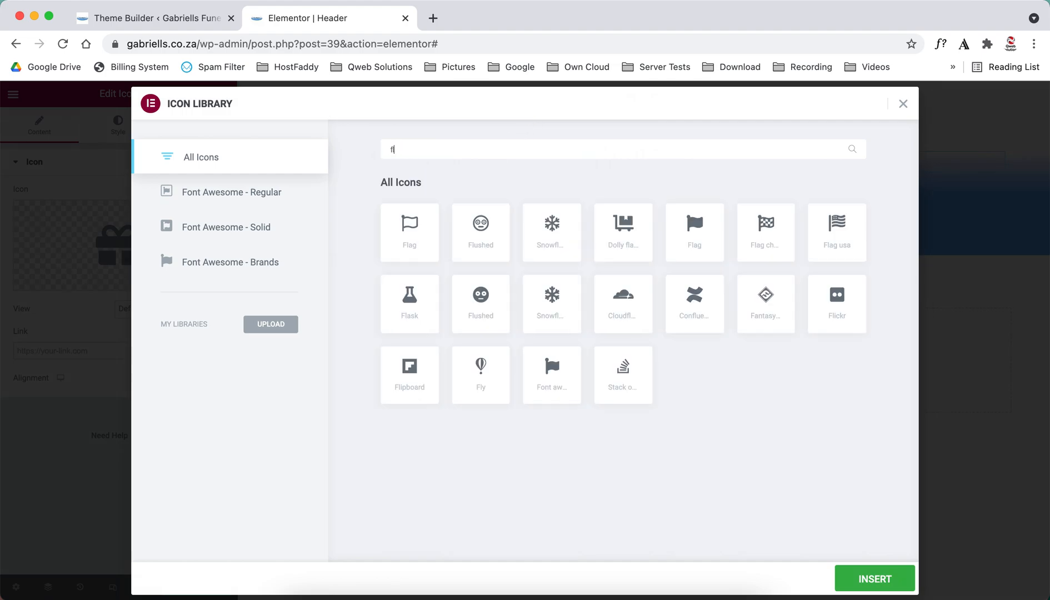
pyautogui.write('rose')
pyautogui.press('BackSpace')
pyautogui.press('BackSpace')
pyautogui.press('BackSpace')
pyautogui.press('BackSpace')
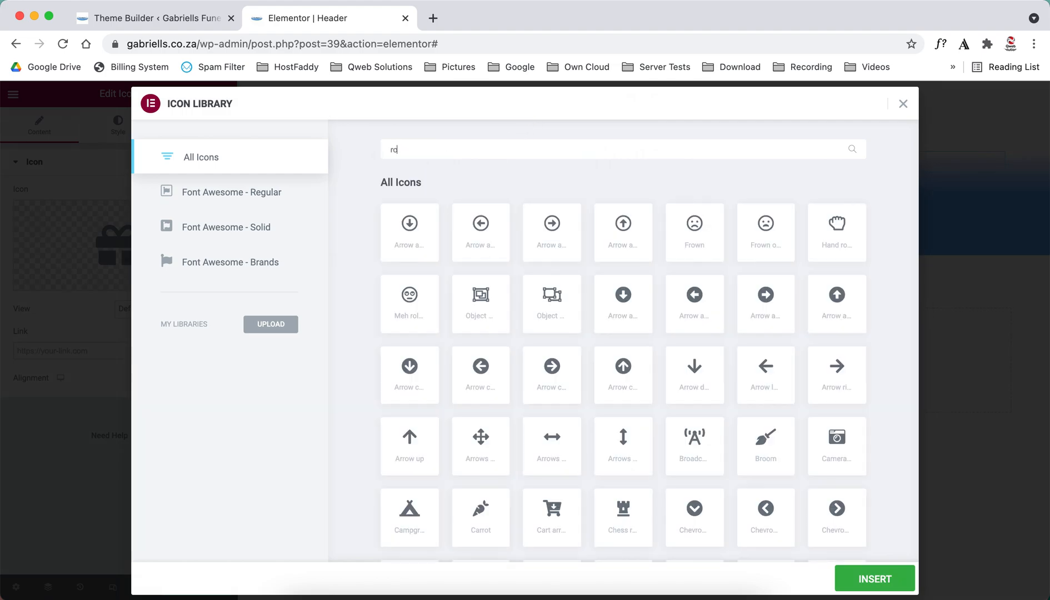
pyautogui.write('leaf')
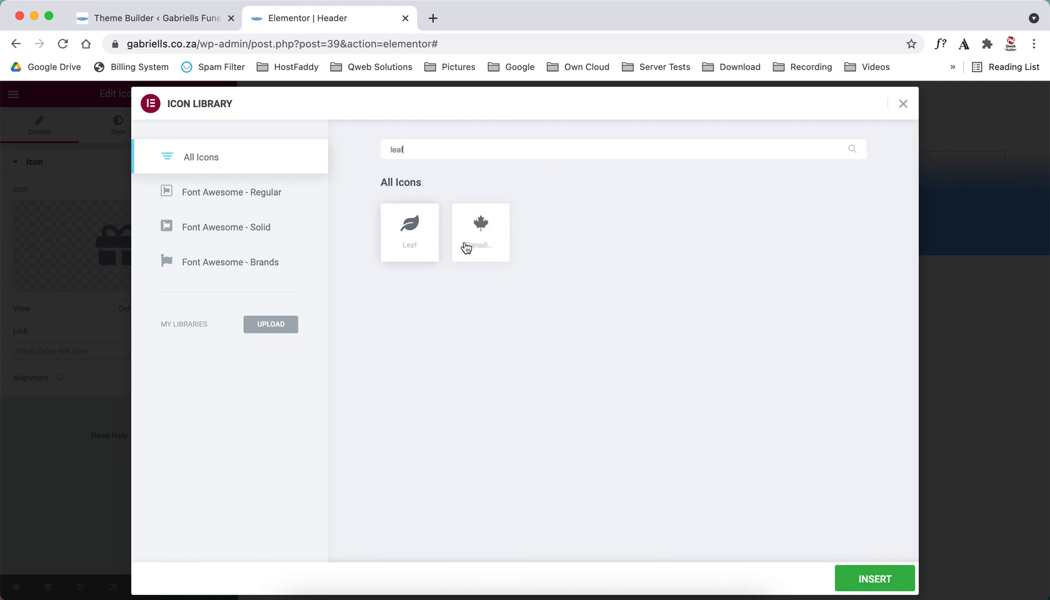
pyautogui.click(904, 105)
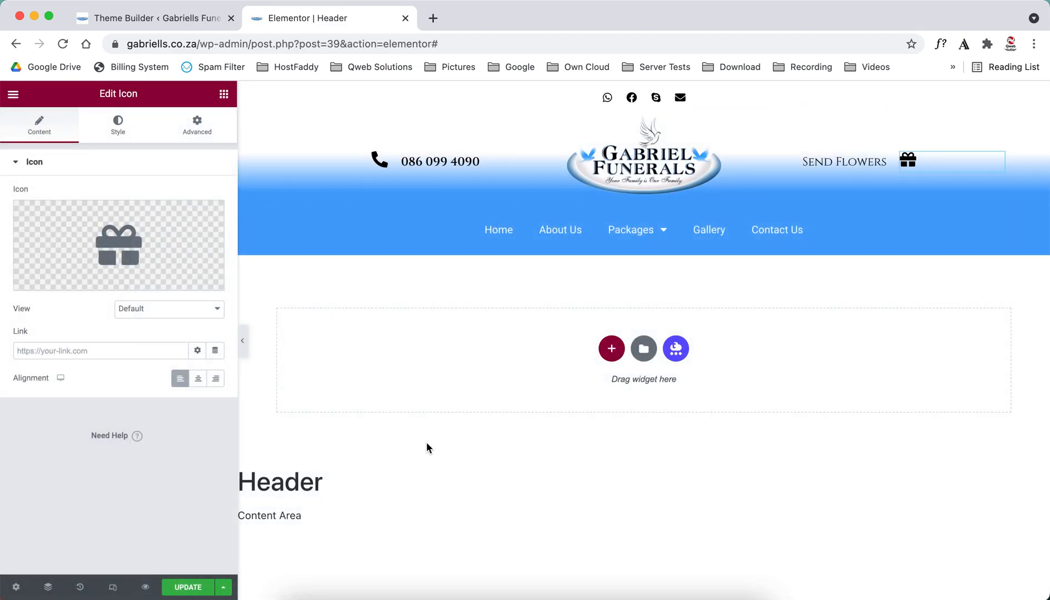
# Open the header logo's image settings, view the media library for a replacement image, and close it without inserting one.
pyautogui.click(640, 147)
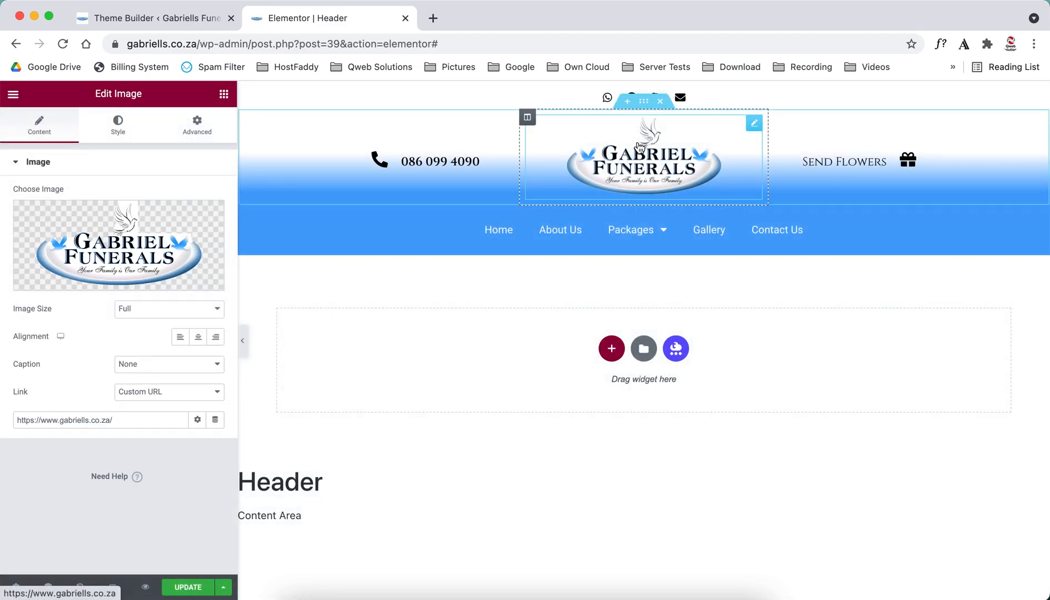
pyautogui.moveTo(141, 419); pyautogui.dragTo(14, 421)
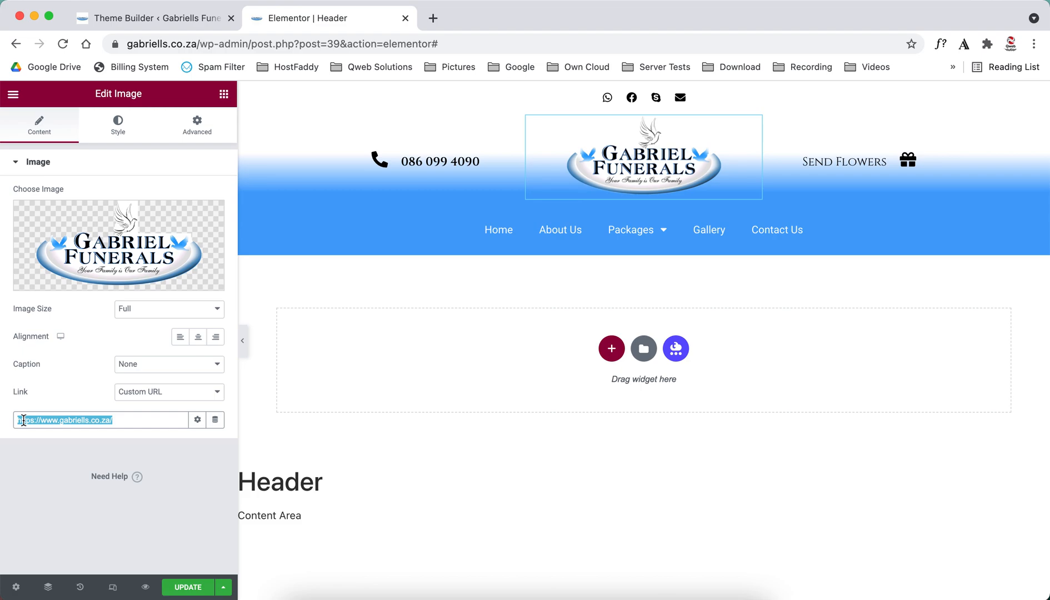
pyautogui.click(111, 248)
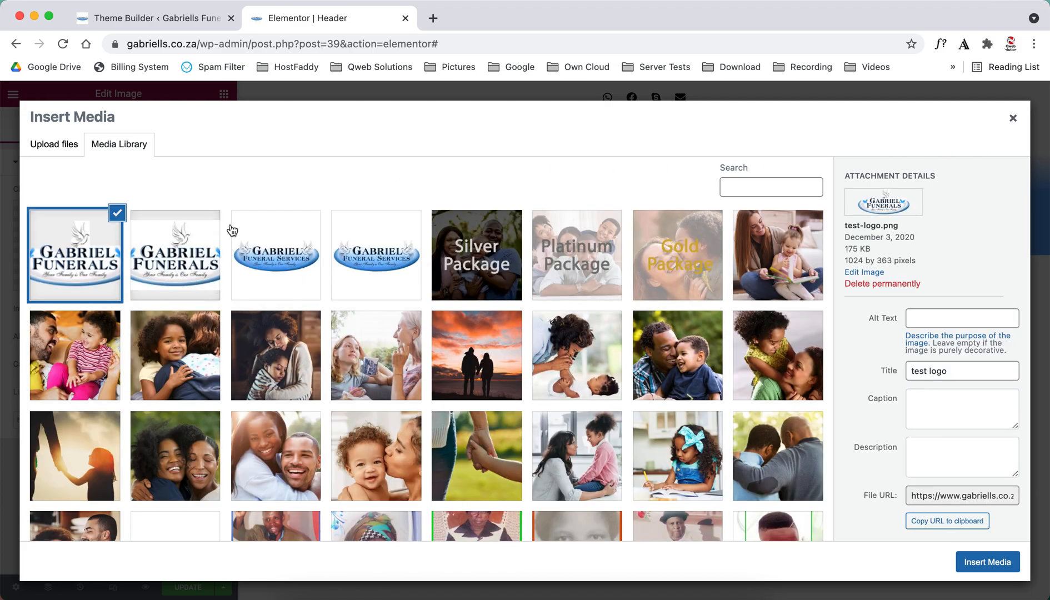
pyautogui.click(1013, 118)
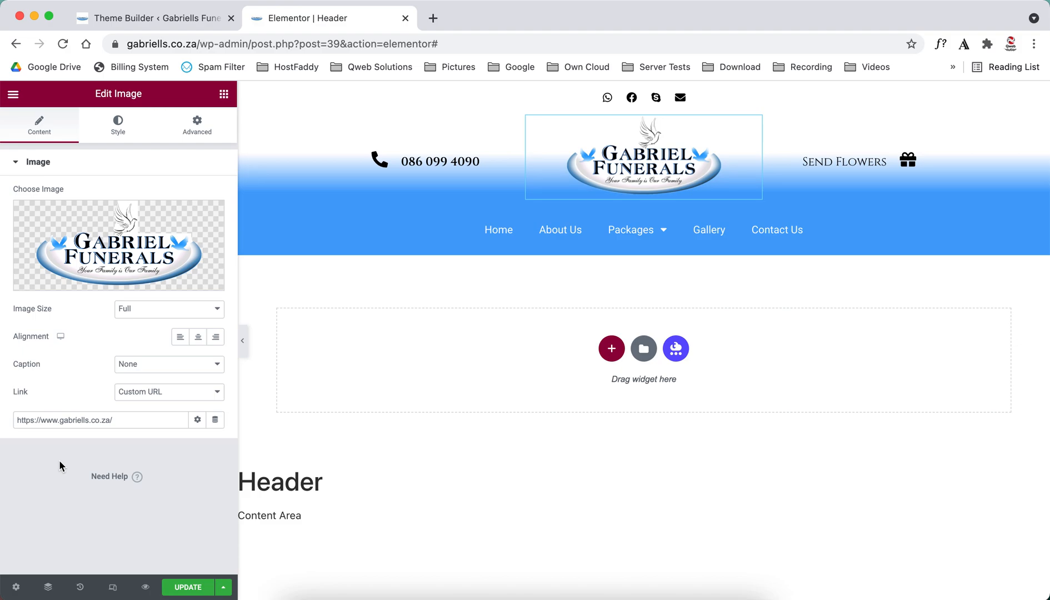
# Examine the logo image's custom URL and its available link type options, keeping Custom URL.
pyautogui.moveTo(122, 417); pyautogui.dragTo(12, 420)
pyautogui.click(14, 423)
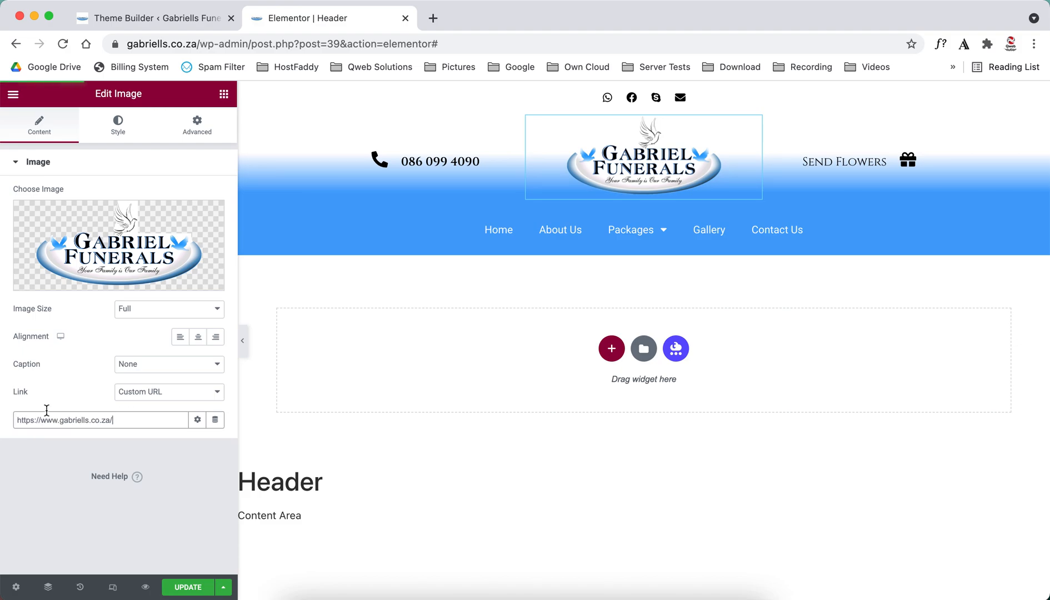
pyautogui.click(143, 392)
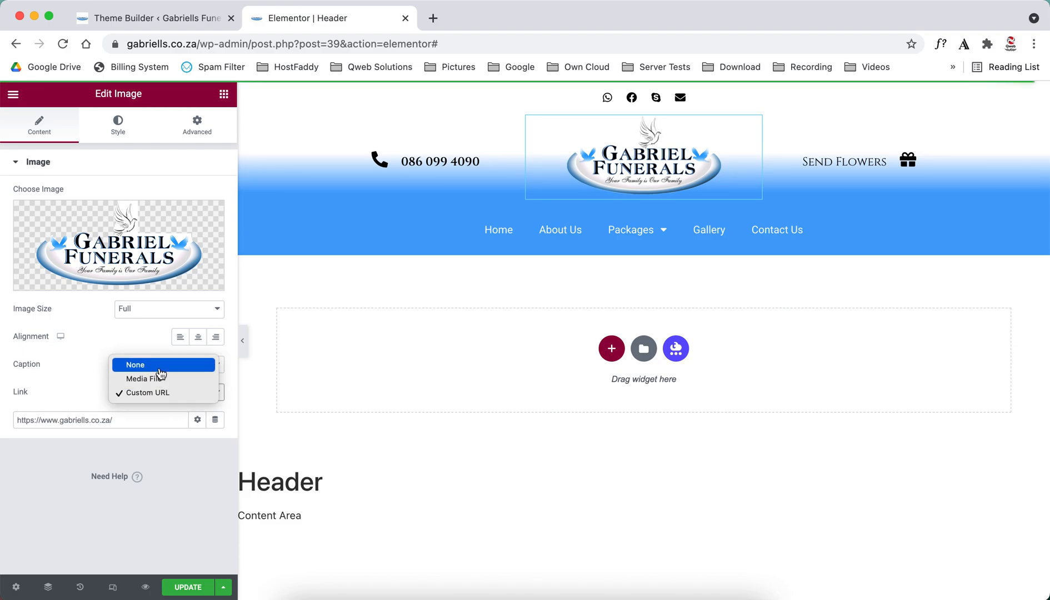
pyautogui.click(85, 395)
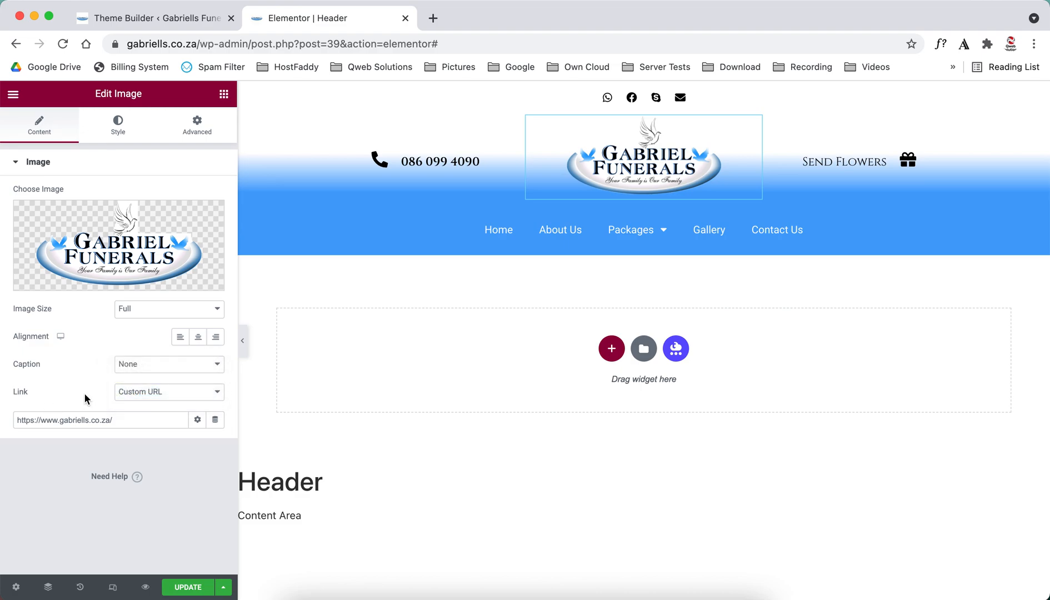
pyautogui.moveTo(129, 418); pyautogui.dragTo(14, 418)
pyautogui.click(11, 434)
# Try different alignments for the header logo image, including Right, and clear the alignment setting.
pyautogui.click(198, 338)
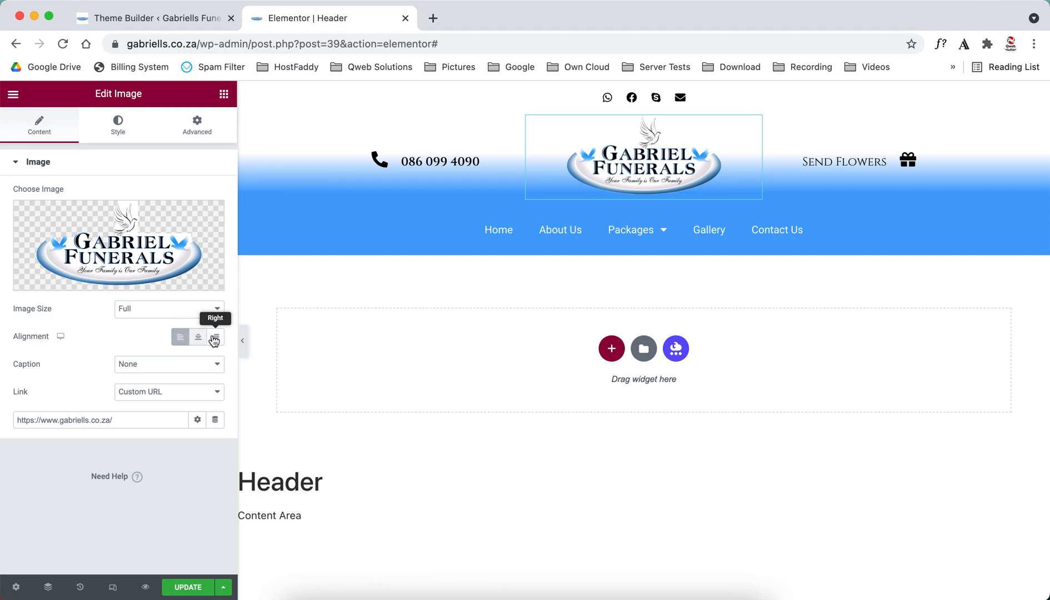
pyautogui.click(216, 340)
pyautogui.click(216, 340)
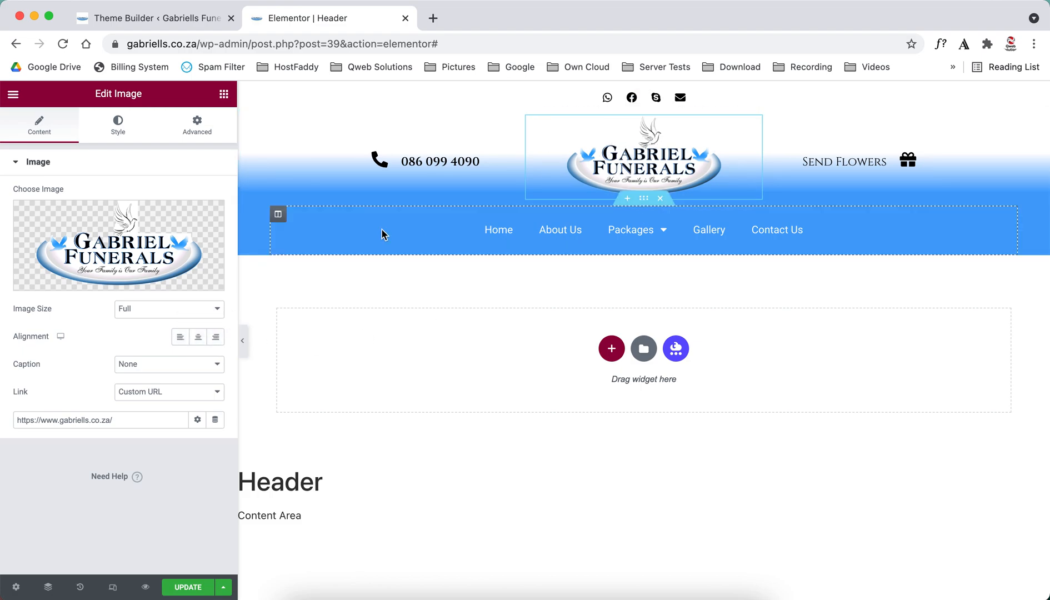
# Try logo image widths of 76% and 100% in its style settings, and clear the width value.
pyautogui.click(117, 128)
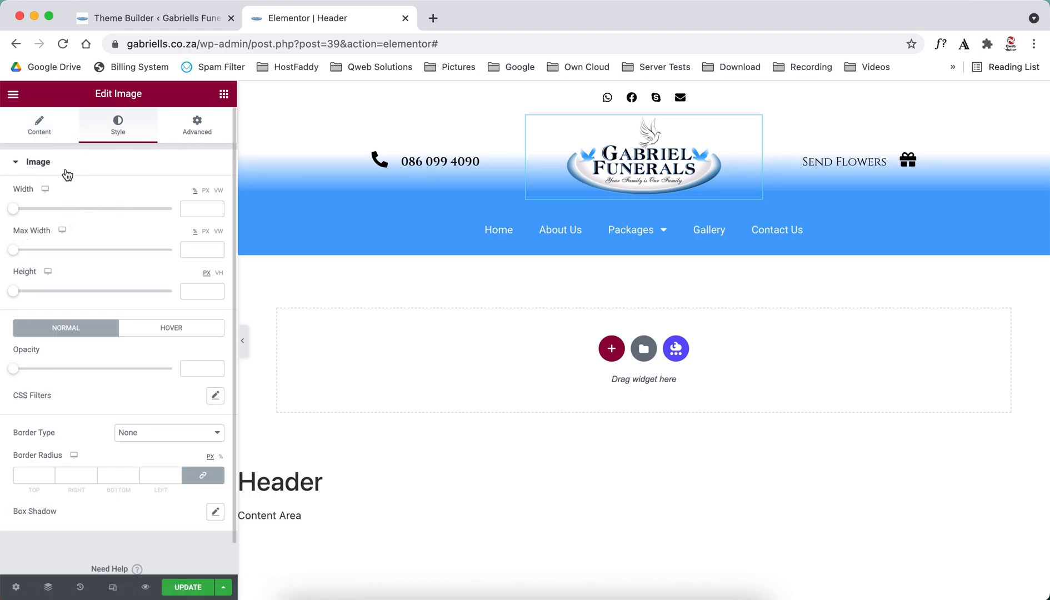
pyautogui.moveTo(15, 216); pyautogui.dragTo(137, 224)
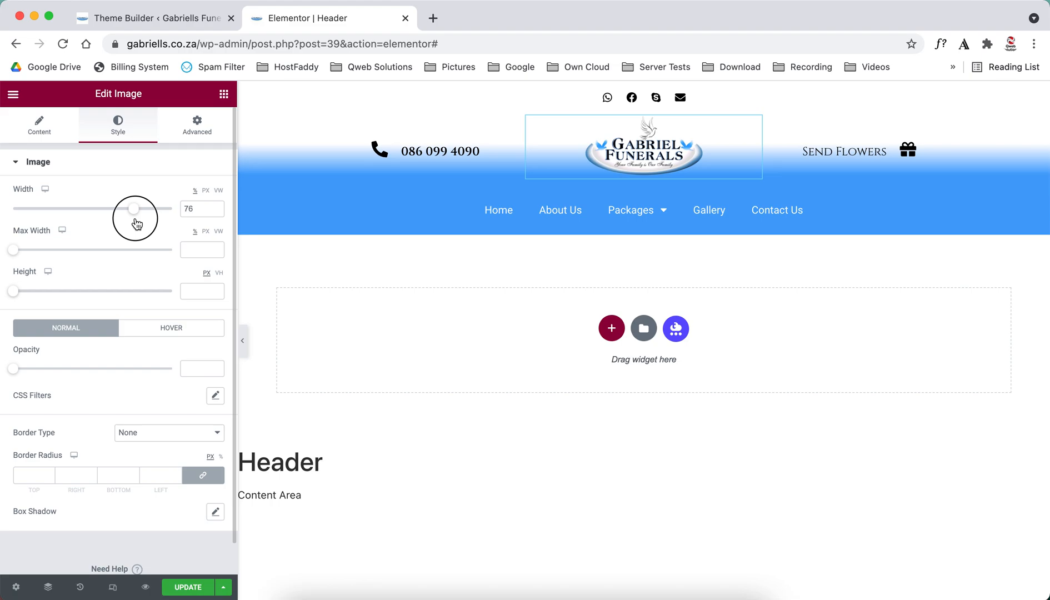
pyautogui.moveTo(137, 223); pyautogui.dragTo(333, 214)
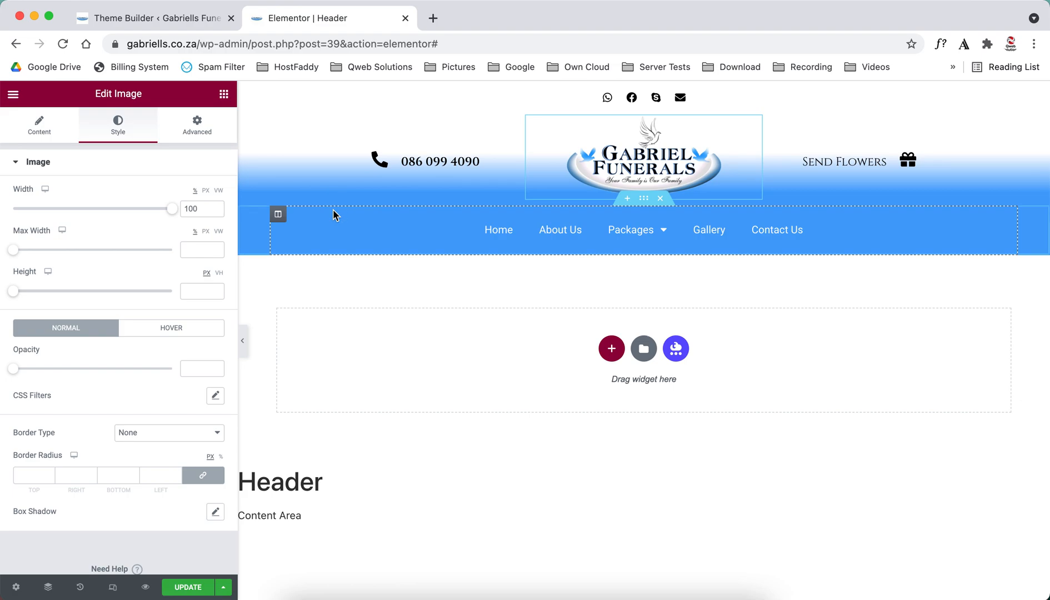
pyautogui.doubleClick(194, 208)
pyautogui.press('BackSpace')
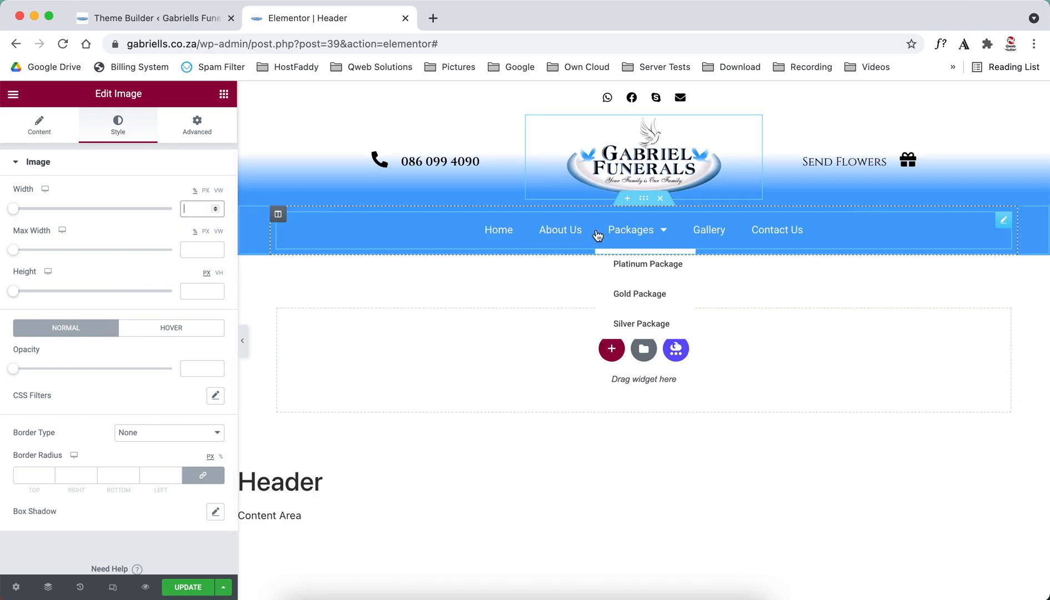
# Open the header's navigation menu for editing and view which menus can be assigned, keeping Gabriels.
pyautogui.click(426, 229)
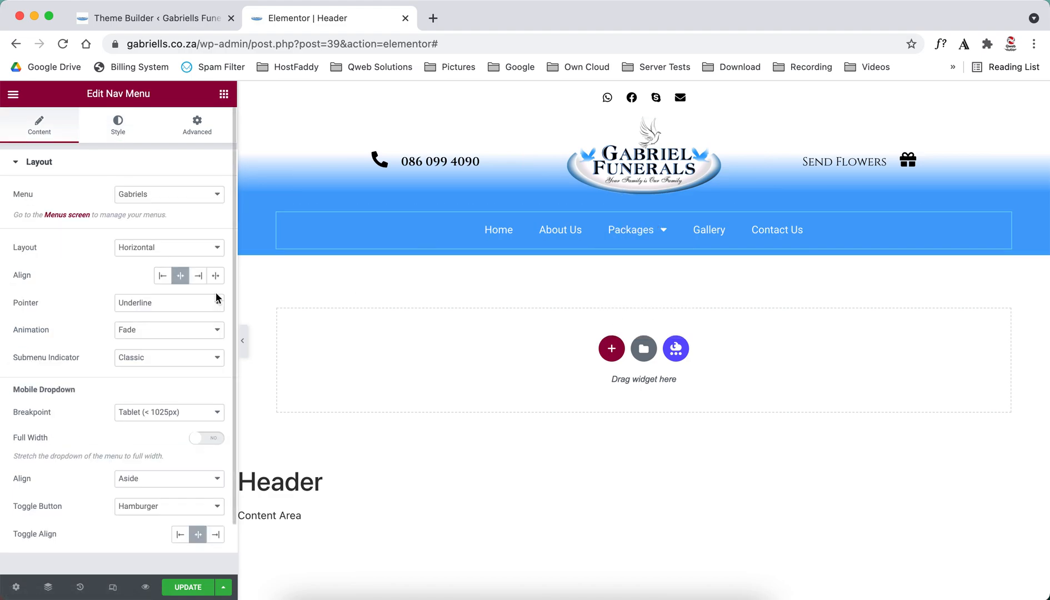
pyautogui.click(159, 197)
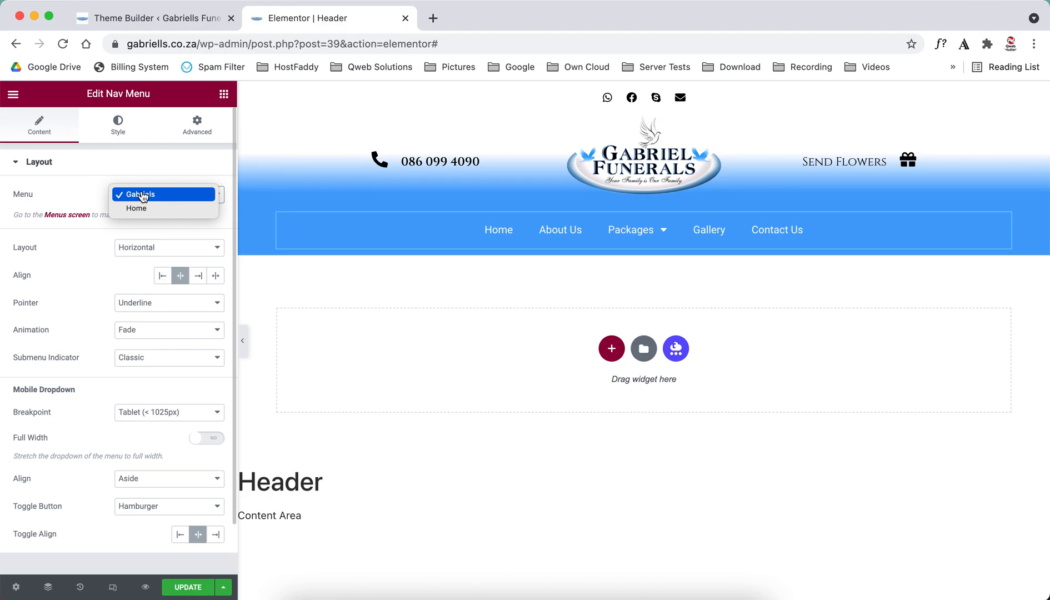
pyautogui.click(80, 196)
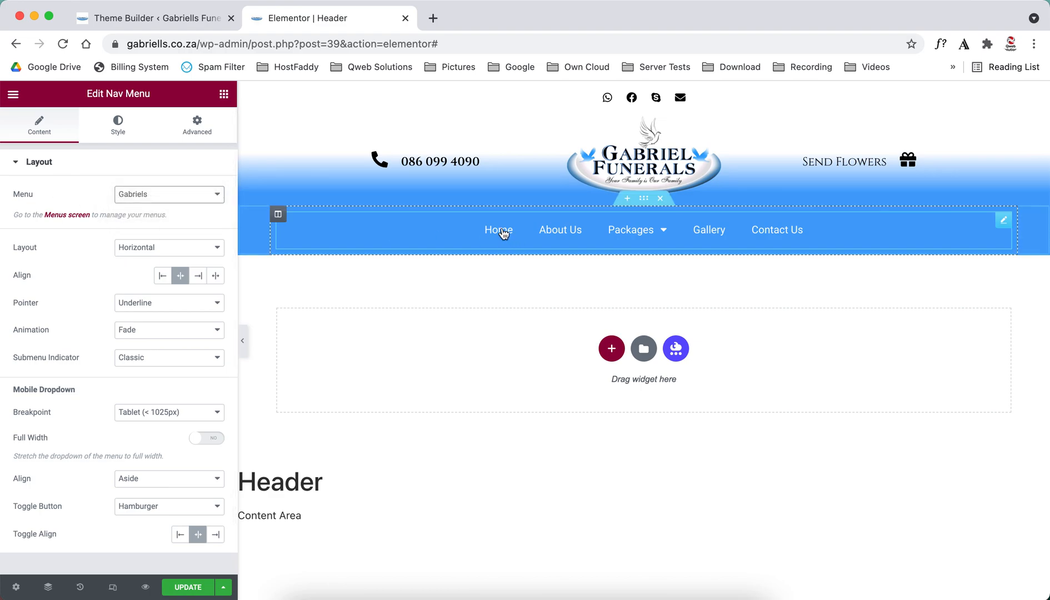
# Try the left, centre, right and stretched alignments on the navigation menu, and restore the centre alignment.
pyautogui.click(163, 277)
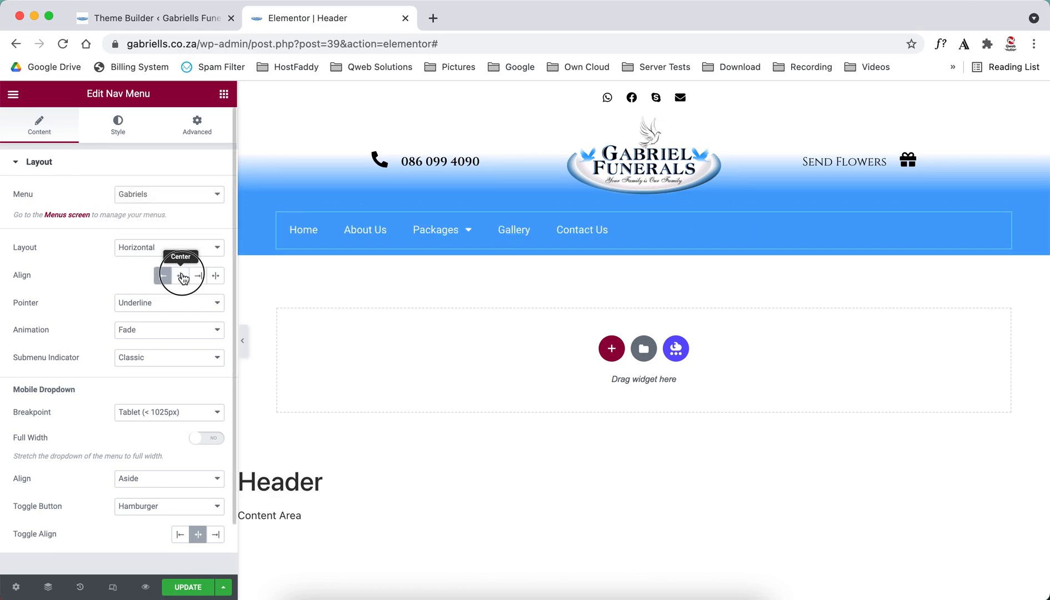
pyautogui.click(180, 277)
pyautogui.click(198, 276)
pyautogui.click(217, 276)
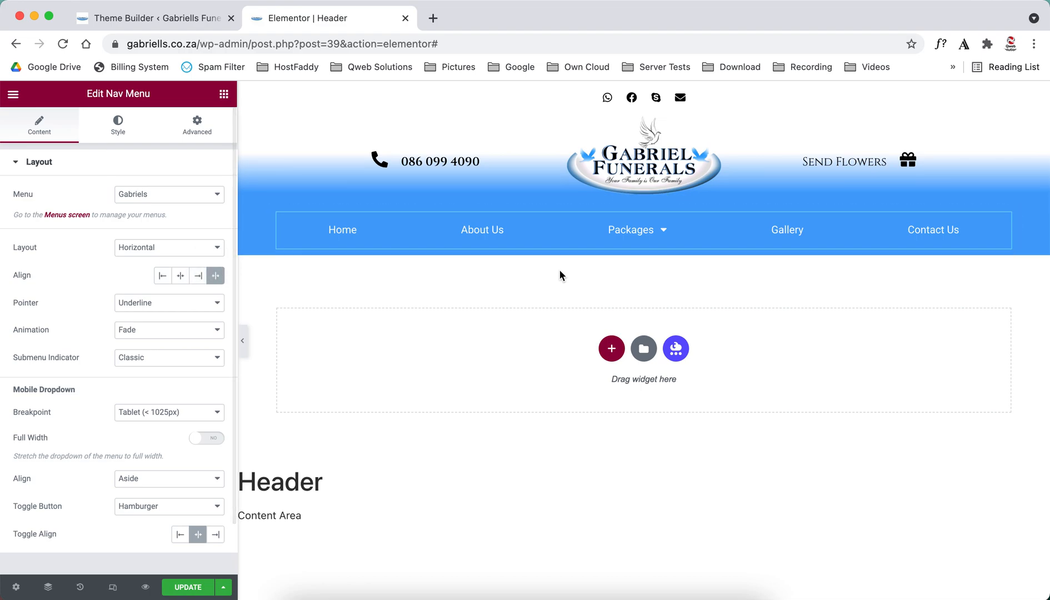
pyautogui.click(181, 276)
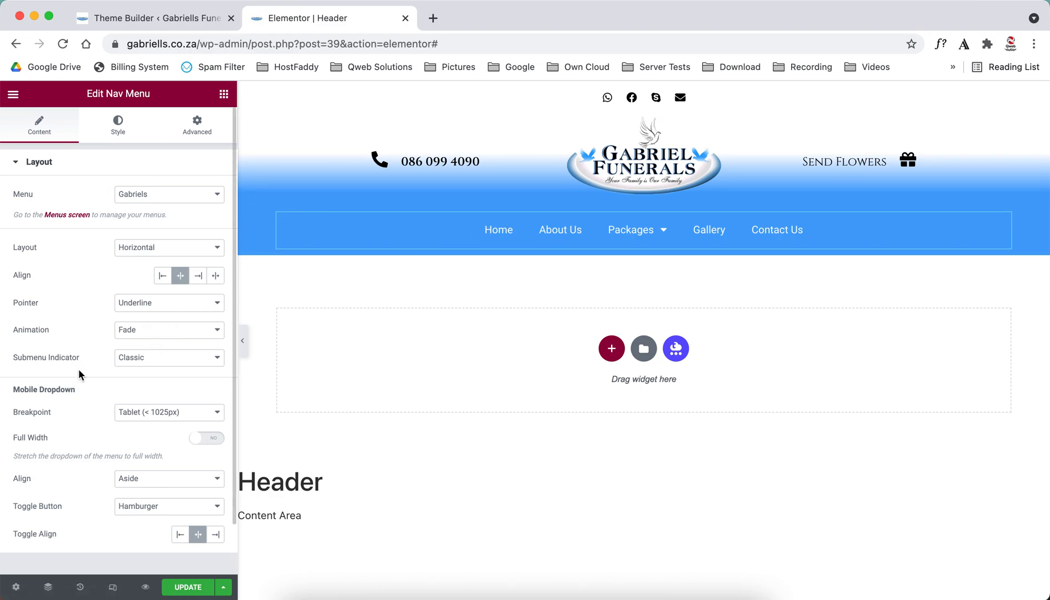
# Examine the navigation menu's mobile dropdown settings and its alignment options, keeping Aside.
pyautogui.scroll(-2, 78, 369)
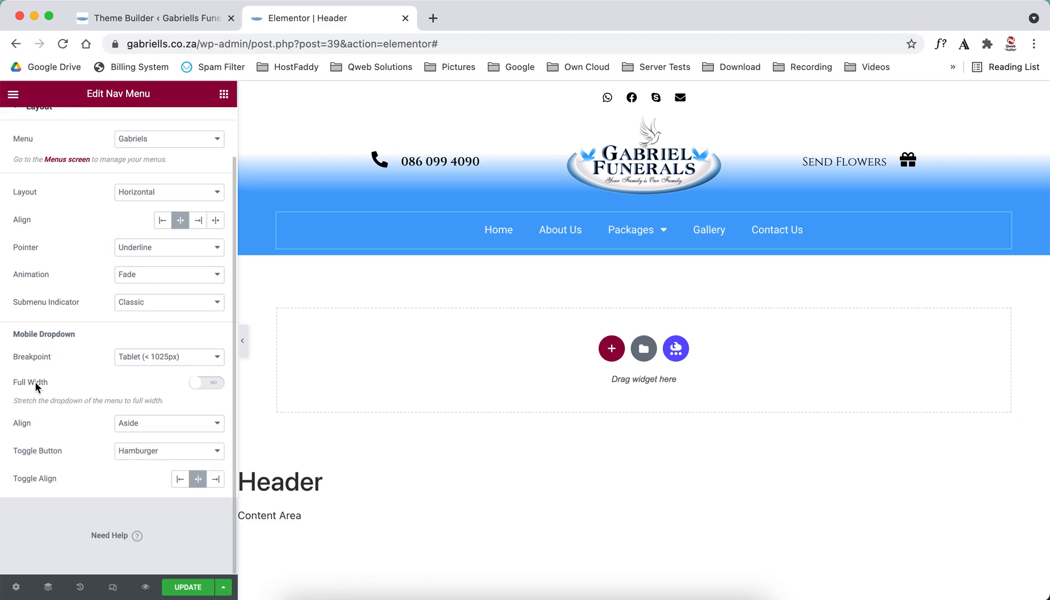
pyautogui.click(154, 431)
pyautogui.click(90, 441)
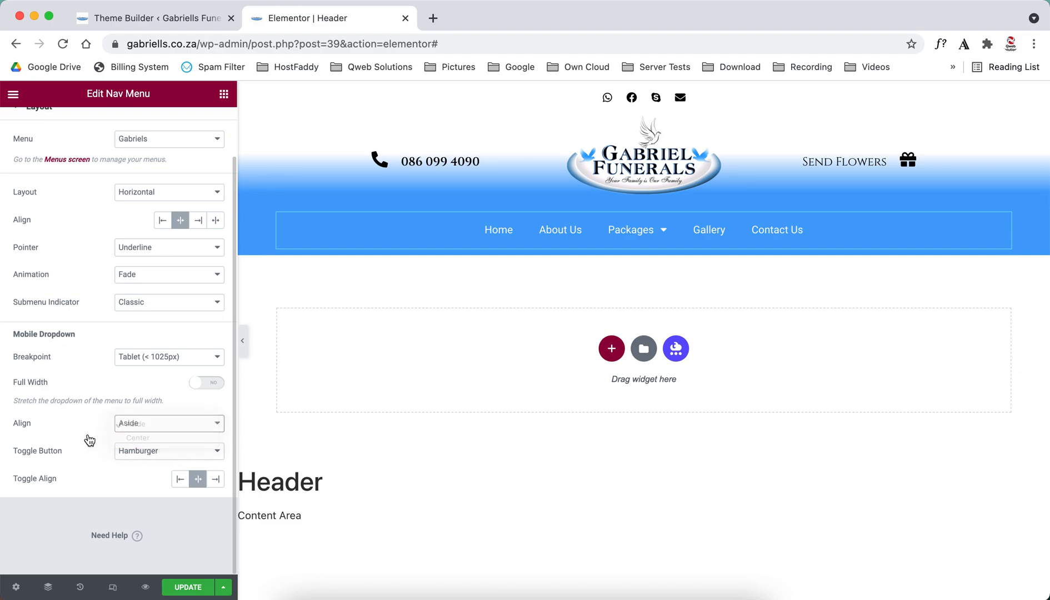
pyautogui.scroll(2, 77, 381)
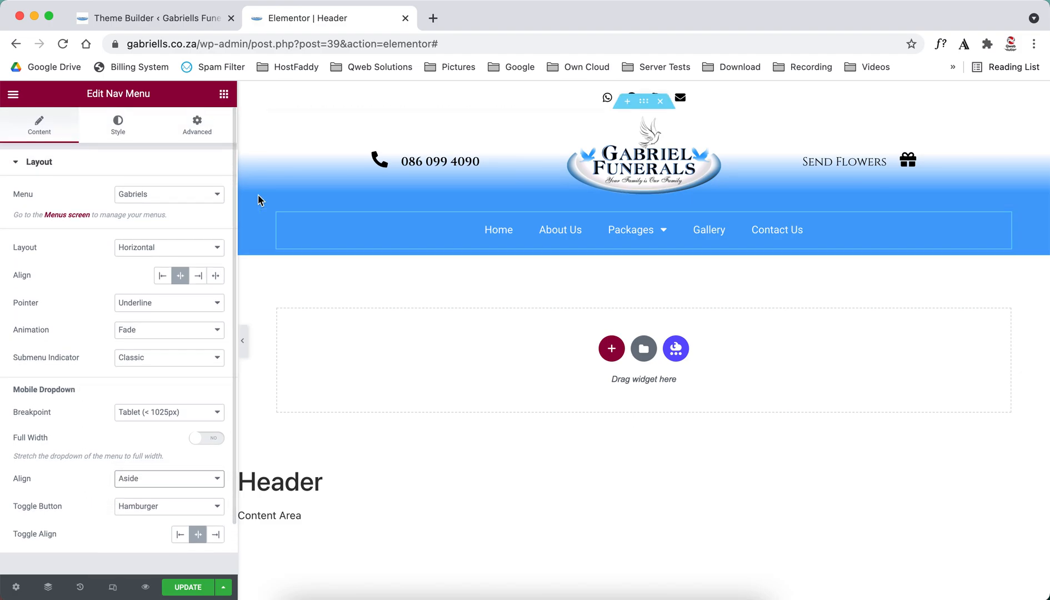
# Try the Vertical layout for the navigation menu and switch the layout to Dropdown.
pyautogui.click(167, 247)
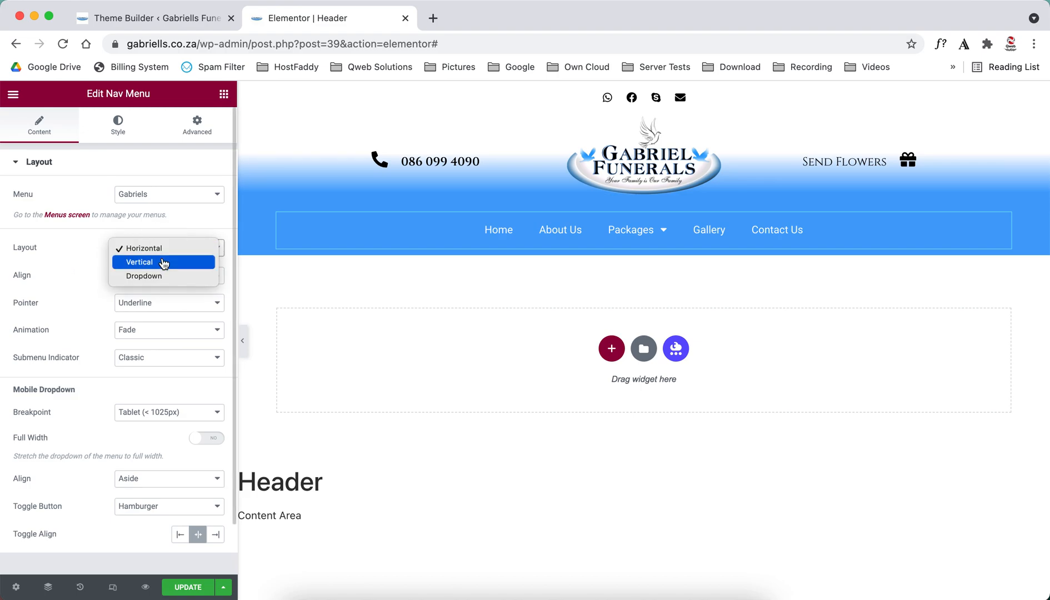
pyautogui.click(163, 261)
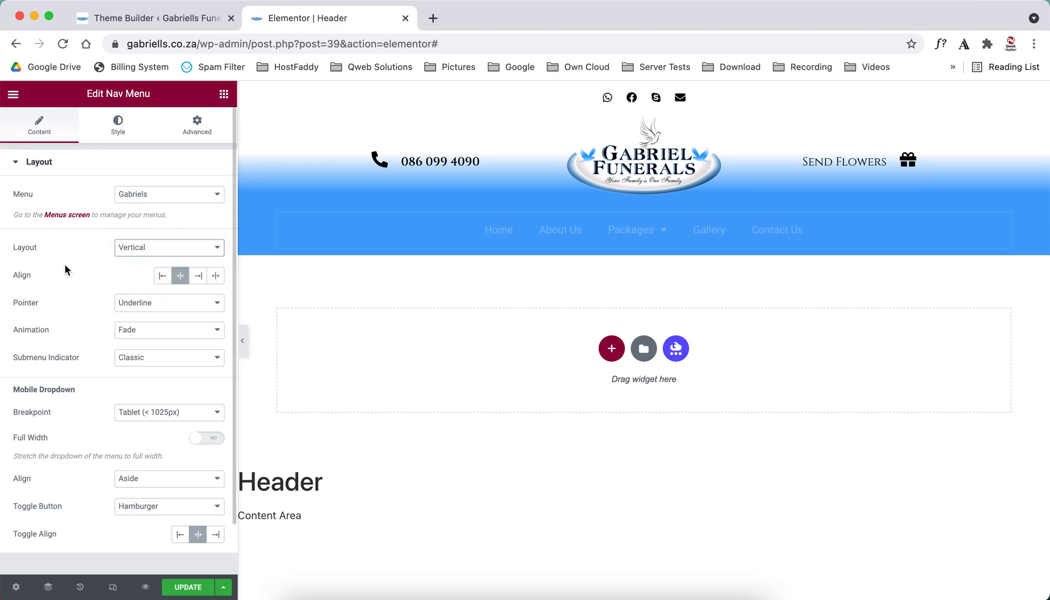
pyautogui.click(167, 250)
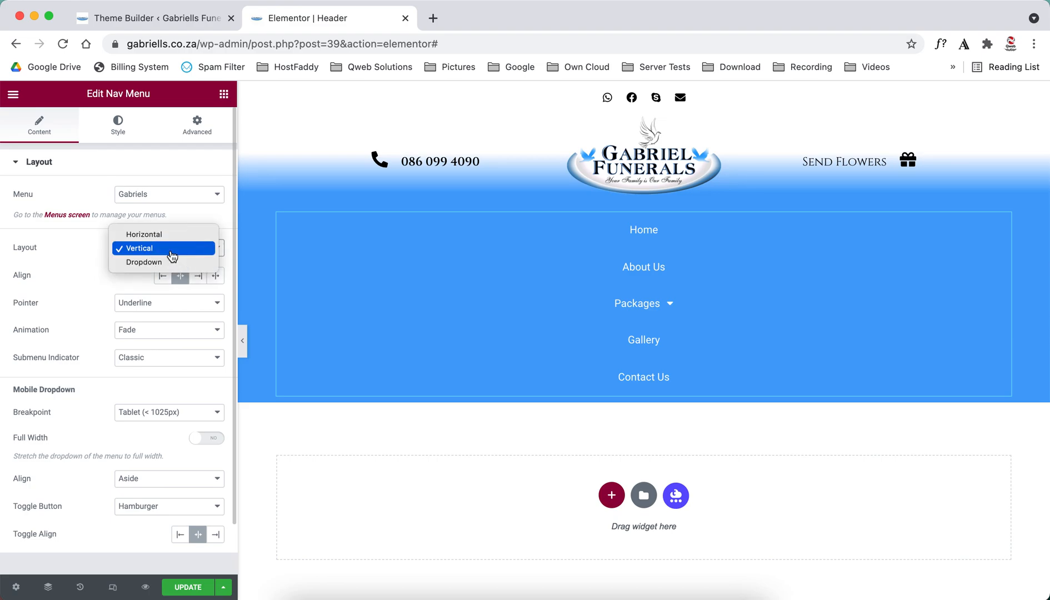
pyautogui.click(170, 261)
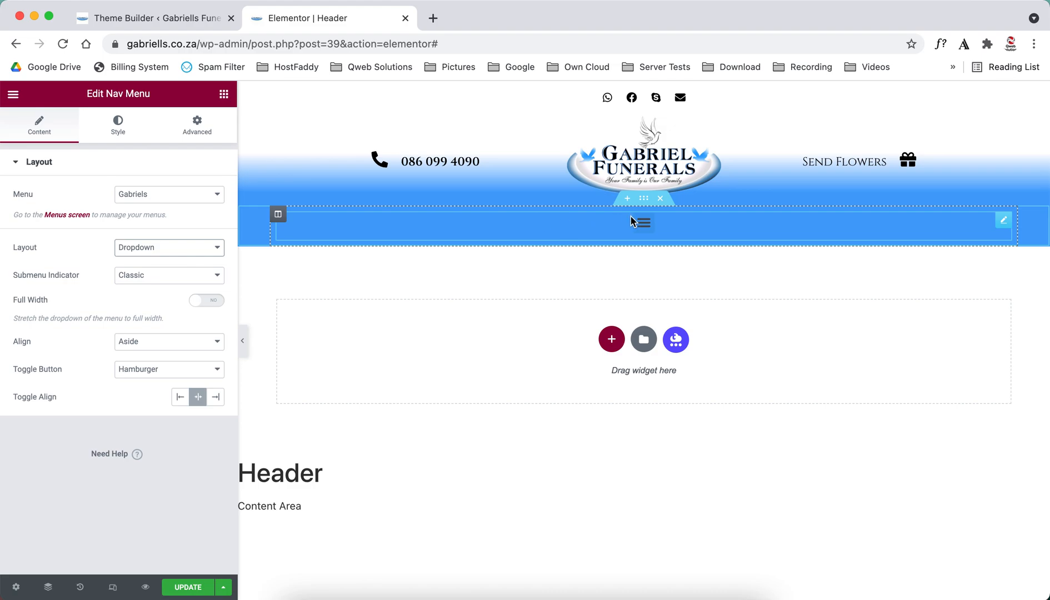
# Check the collapsed navigation menu by expanding and closing it, and set the menu layout back to Horizontal.
pyautogui.click(644, 223)
pyautogui.click(644, 223)
pyautogui.click(644, 223)
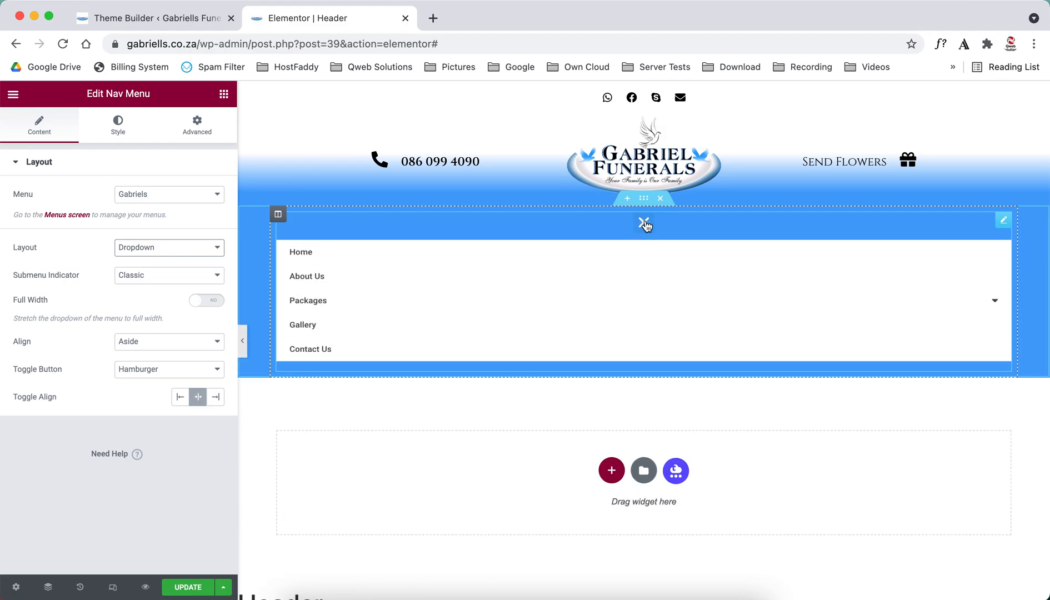
pyautogui.click(644, 224)
pyautogui.click(167, 249)
pyautogui.click(166, 222)
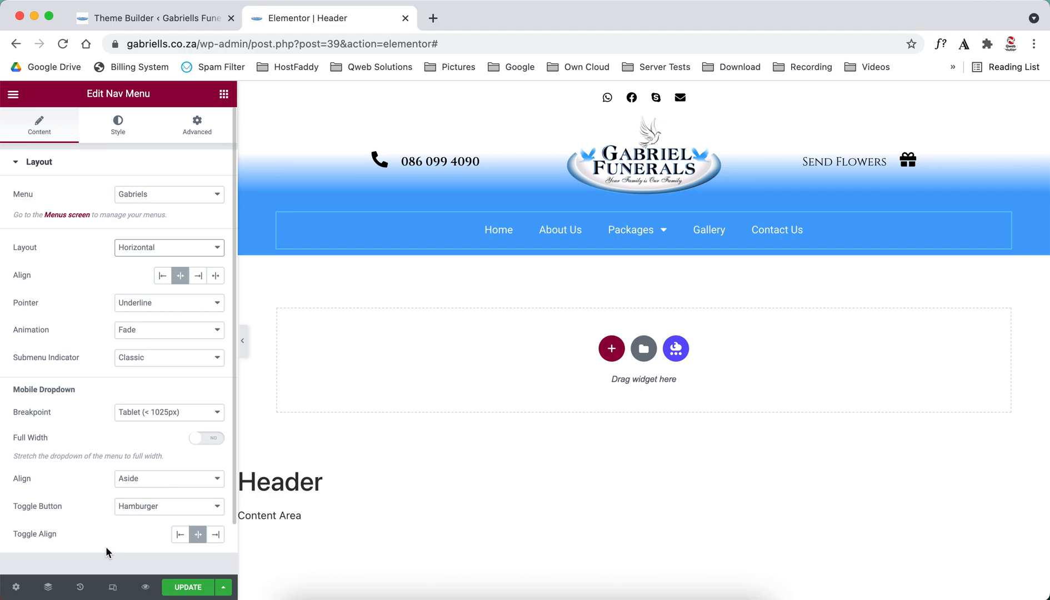
# Switch to the mobile responsive preview and look over the header's layout.
pyautogui.click(112, 588)
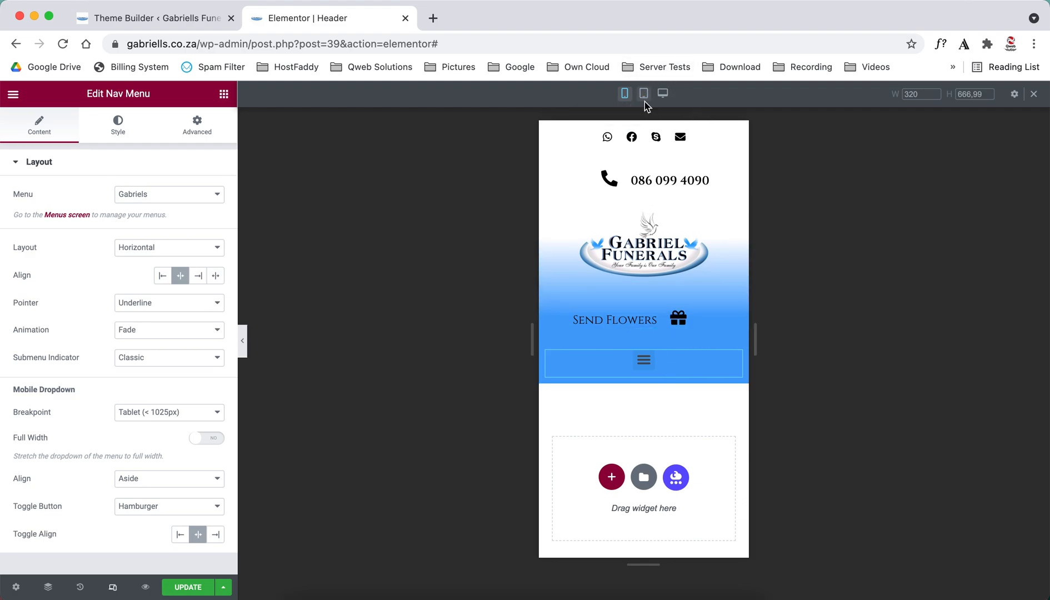
pyautogui.scroll(-2, 647, 385)
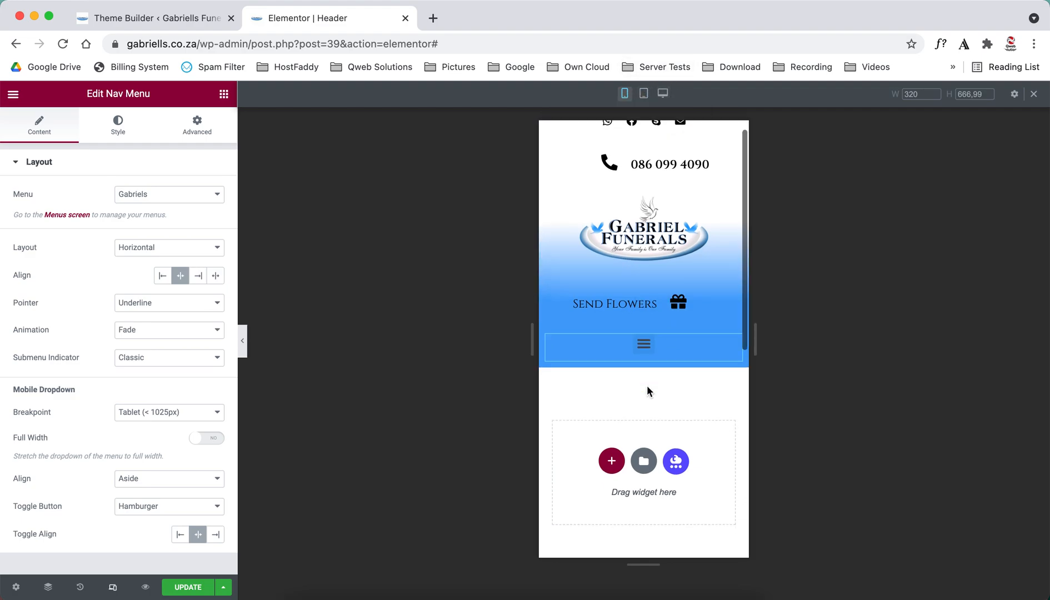
pyautogui.scroll(2, 646, 385)
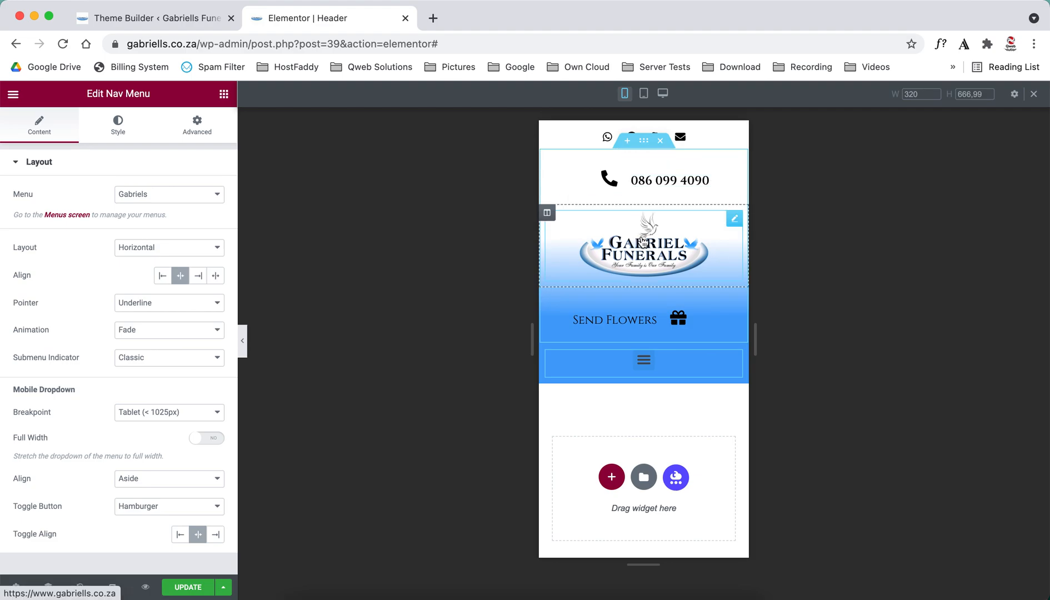
# Try a mobile width of 40% on the logo image, compare it with the desktop view, and clear the width.
pyautogui.click(642, 243)
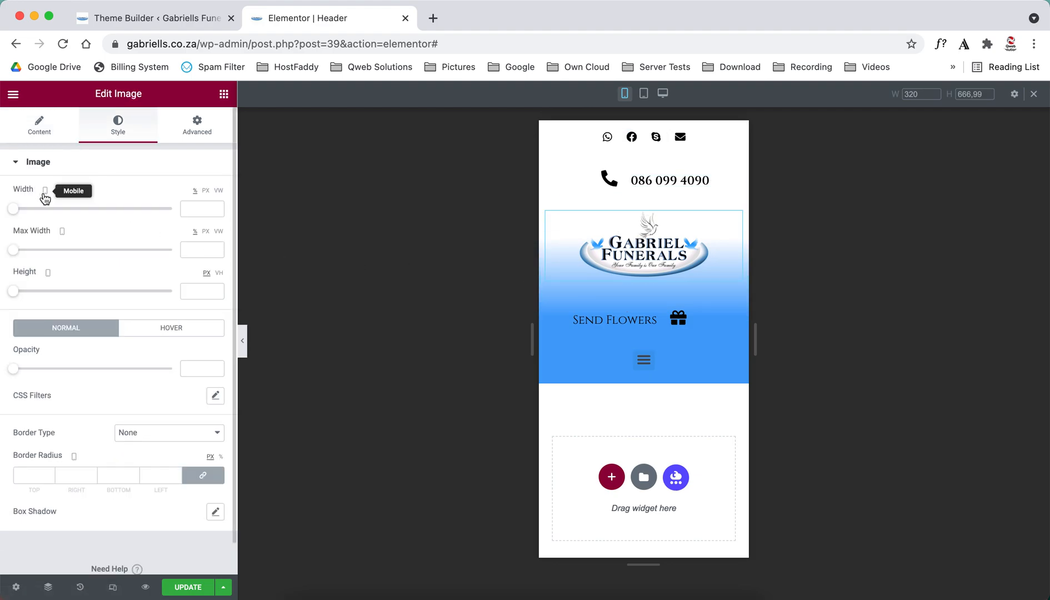
pyautogui.moveTo(14, 208); pyautogui.dragTo(80, 208)
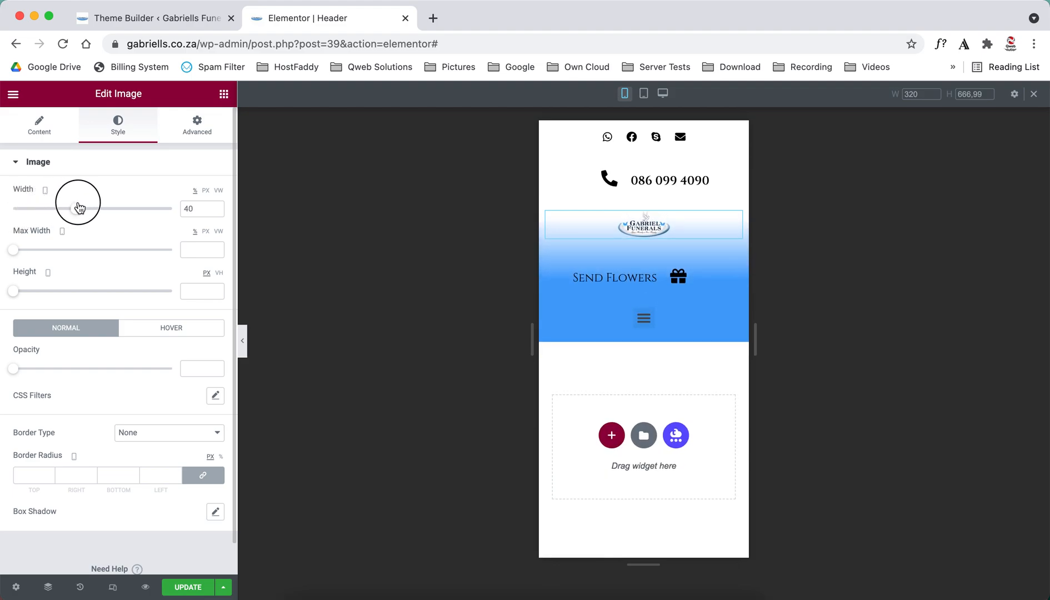
pyautogui.click(113, 588)
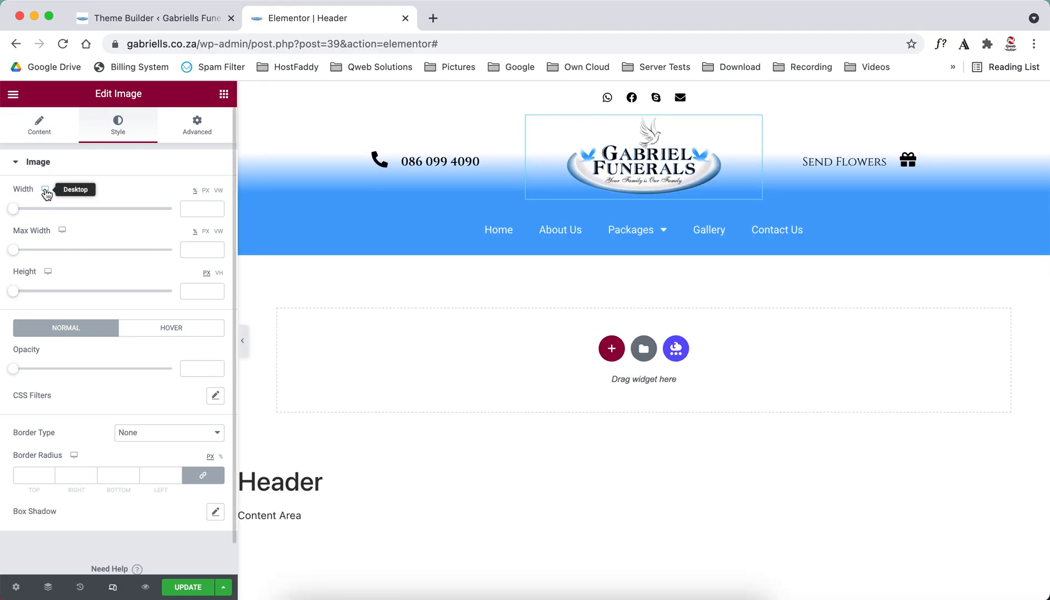
pyautogui.click(113, 588)
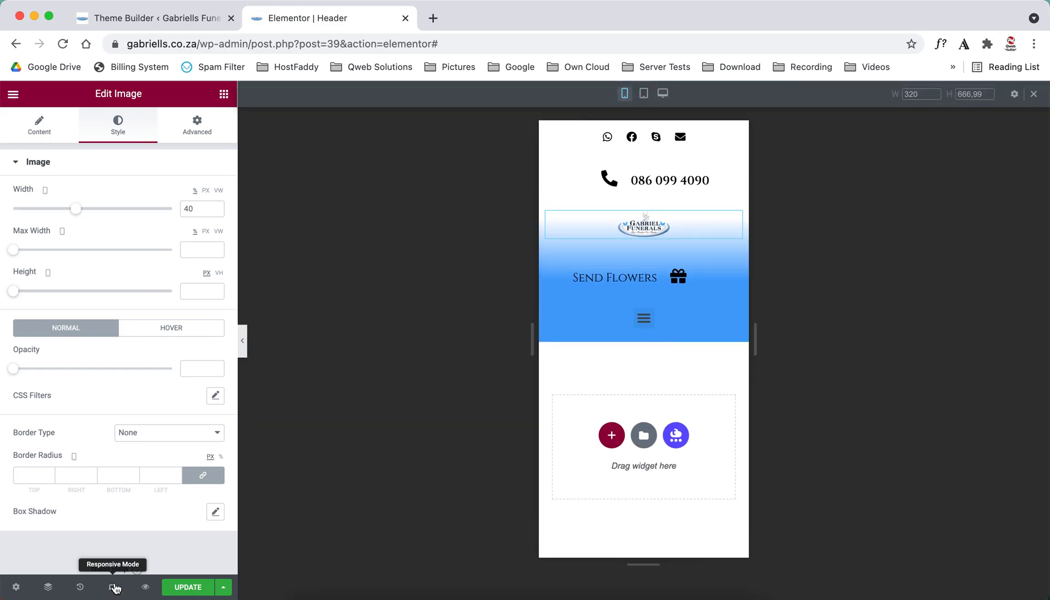
pyautogui.moveTo(199, 211); pyautogui.dragTo(162, 214)
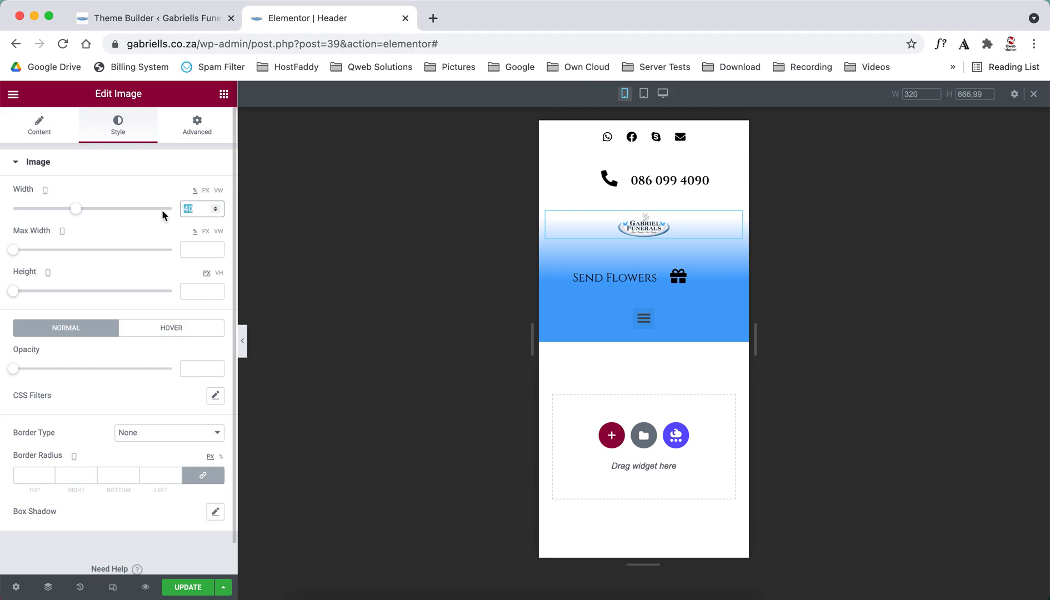
pyautogui.press('BackSpace')
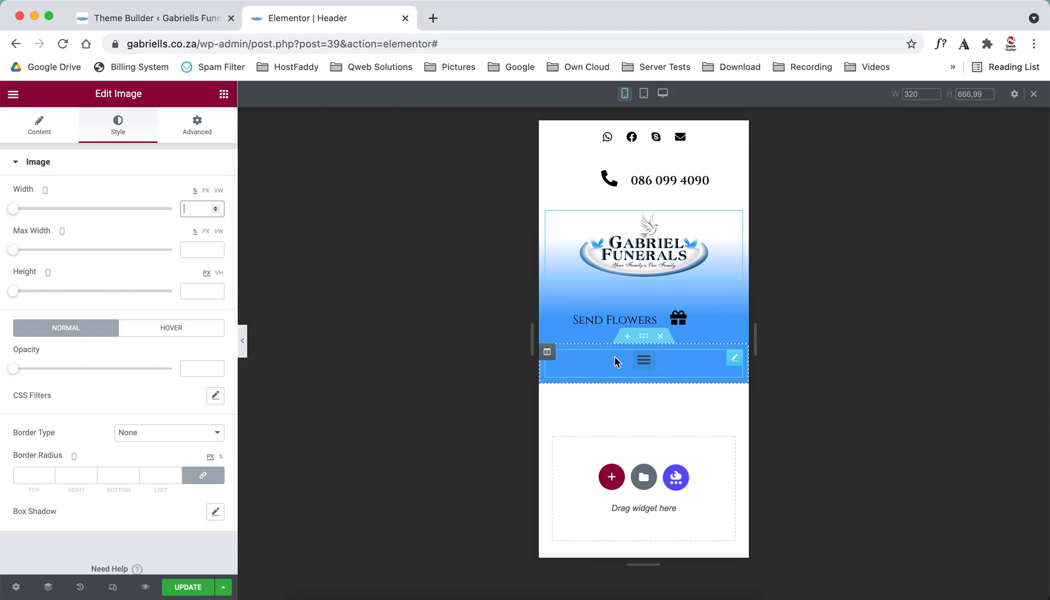
# Expand the navigation menu in the mobile preview and set its mobile dropdown alignment to Center.
pyautogui.click(644, 362)
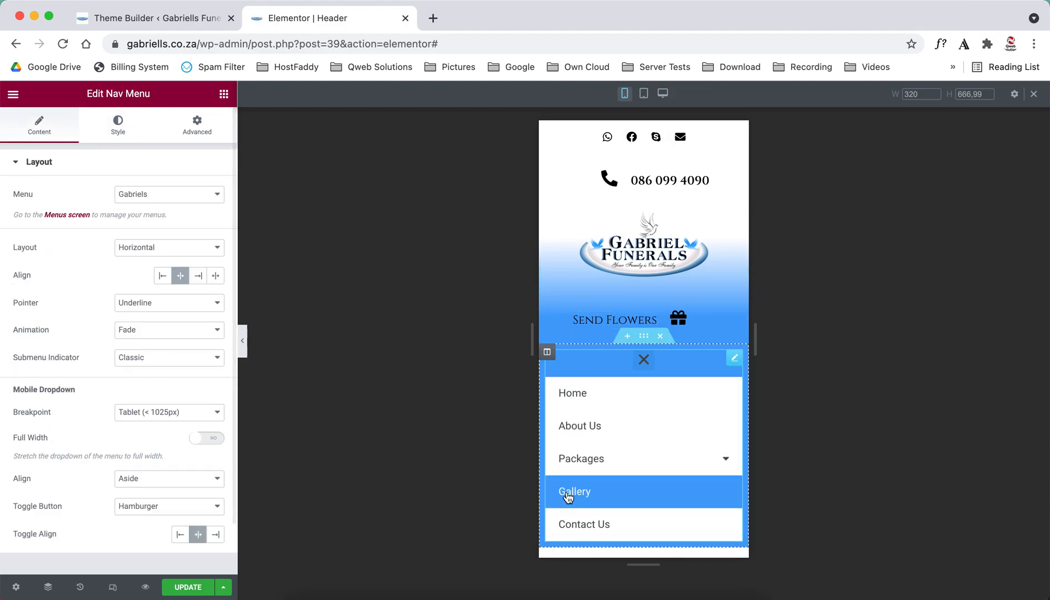
pyautogui.click(144, 480)
pyautogui.click(148, 493)
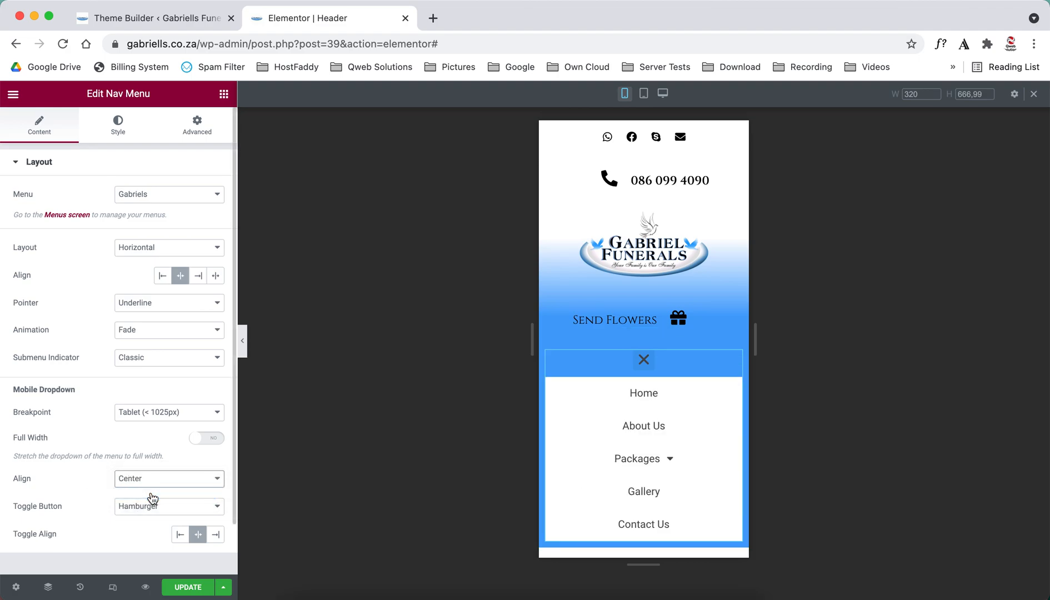
# Try the left, centre and right alignments for the mobile menu's toggle button, and restore the centre alignment.
pyautogui.click(179, 534)
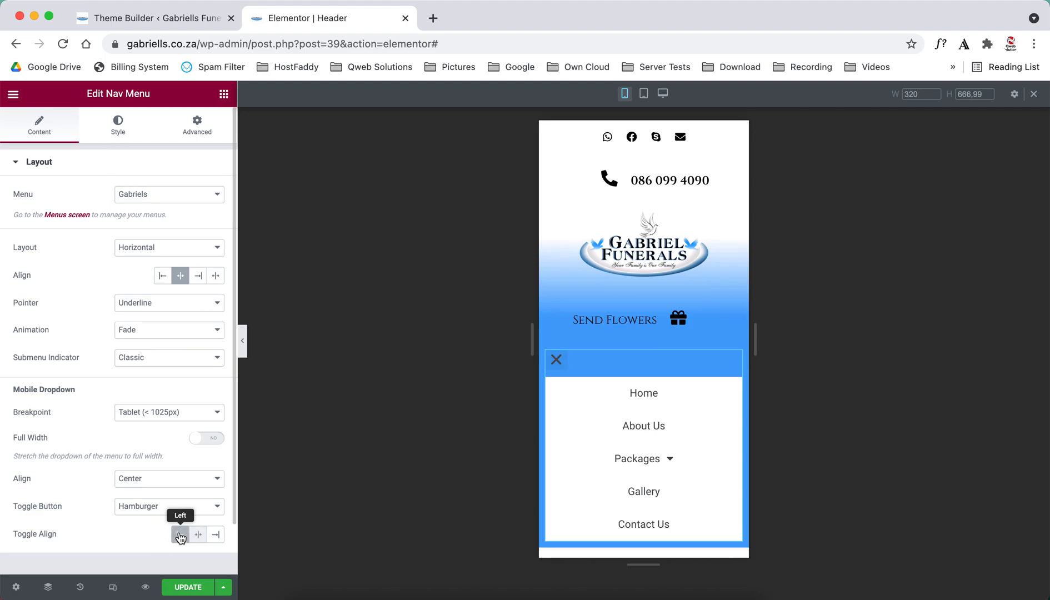
pyautogui.click(199, 535)
pyautogui.click(216, 534)
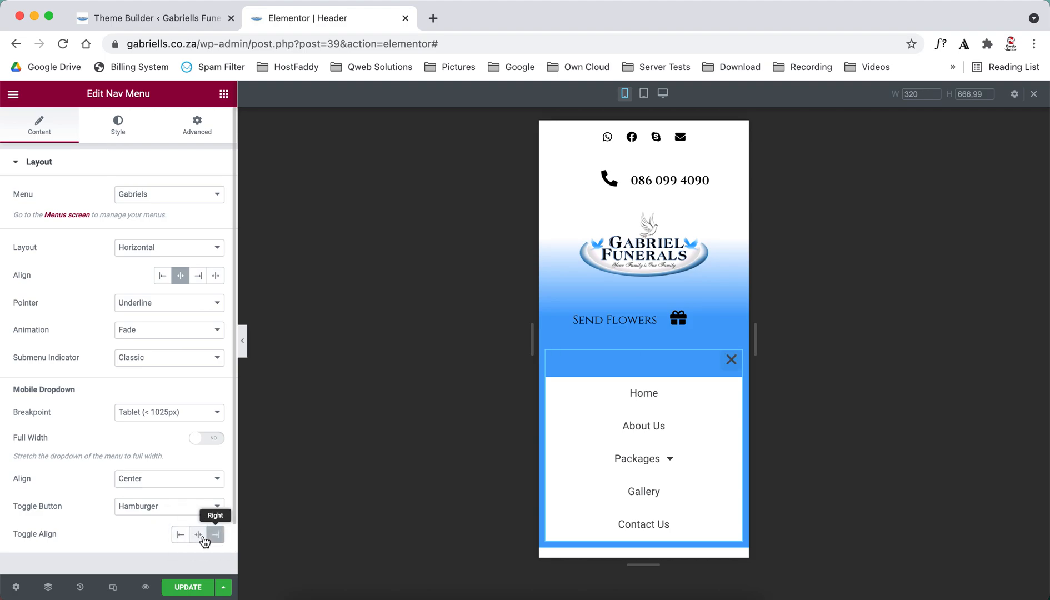
pyautogui.click(199, 534)
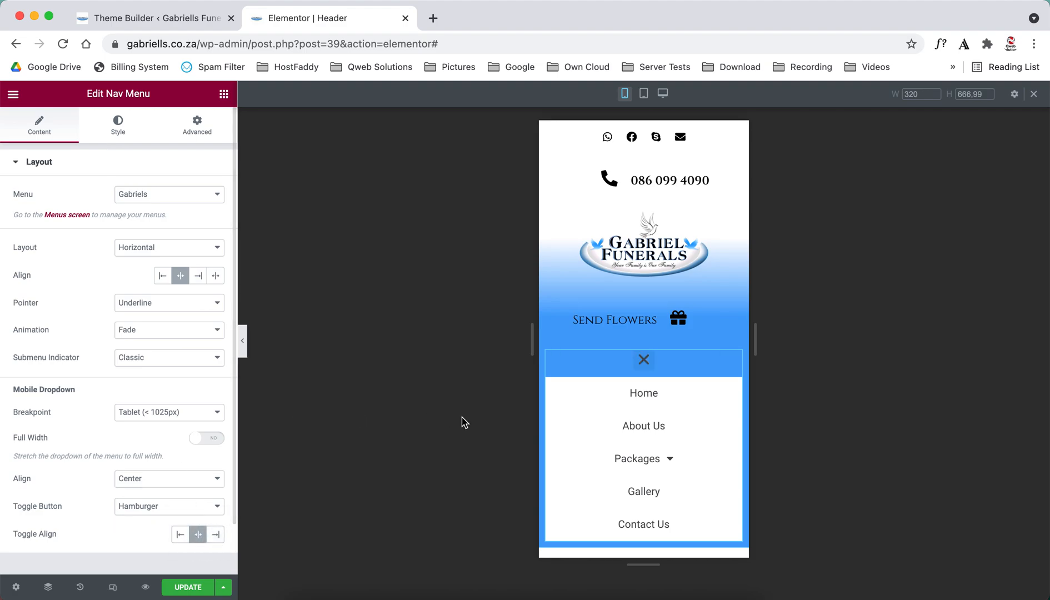
pyautogui.scroll(-3, 581, 426)
pyautogui.scroll(3, 582, 422)
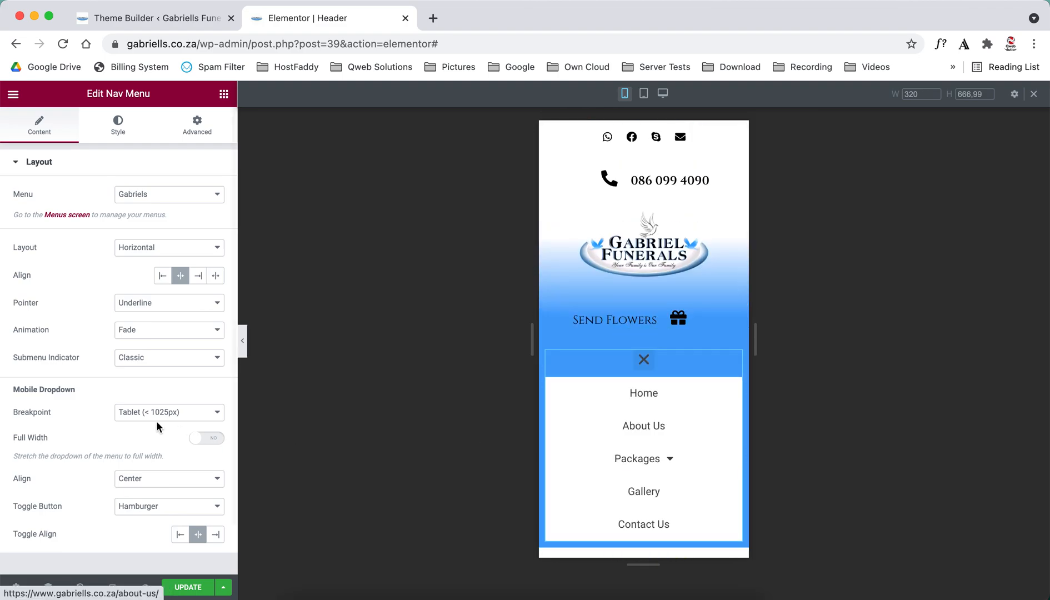